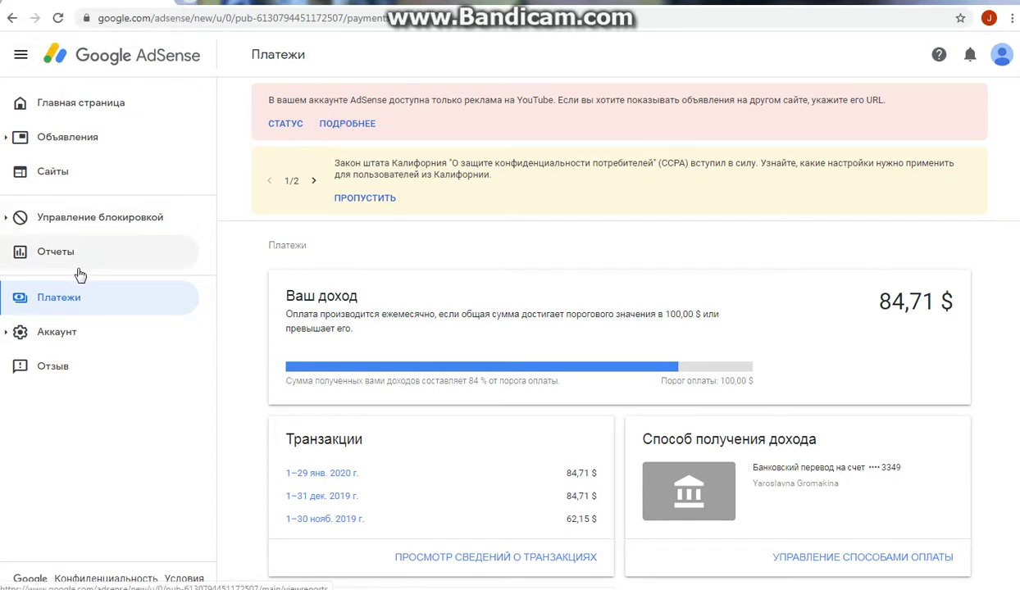
Step: Open the Payments overview and scroll down to the payment method card
left_click(144, 297)
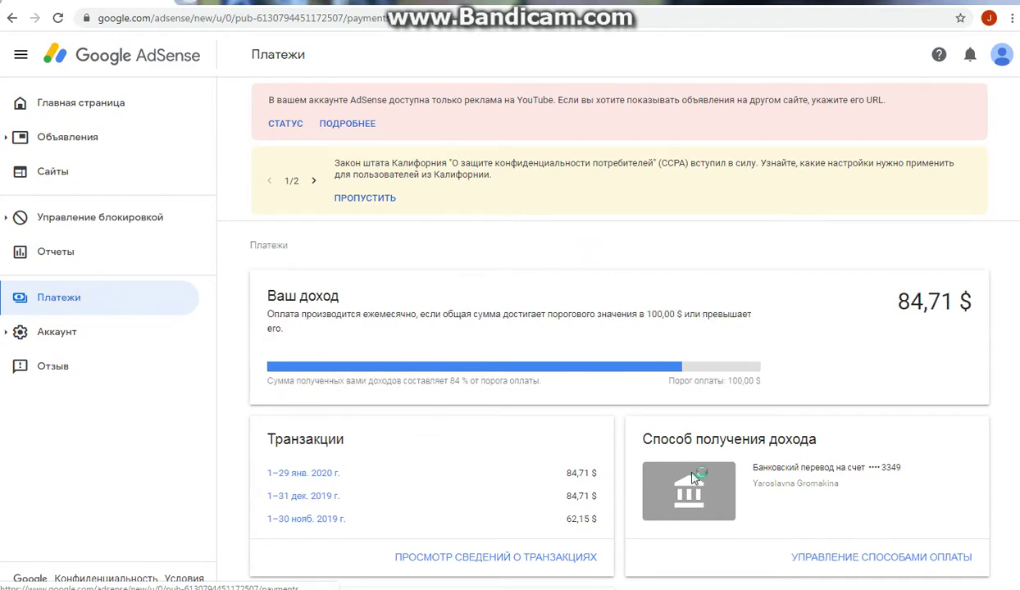
scroll(768, 431, "down", 3)
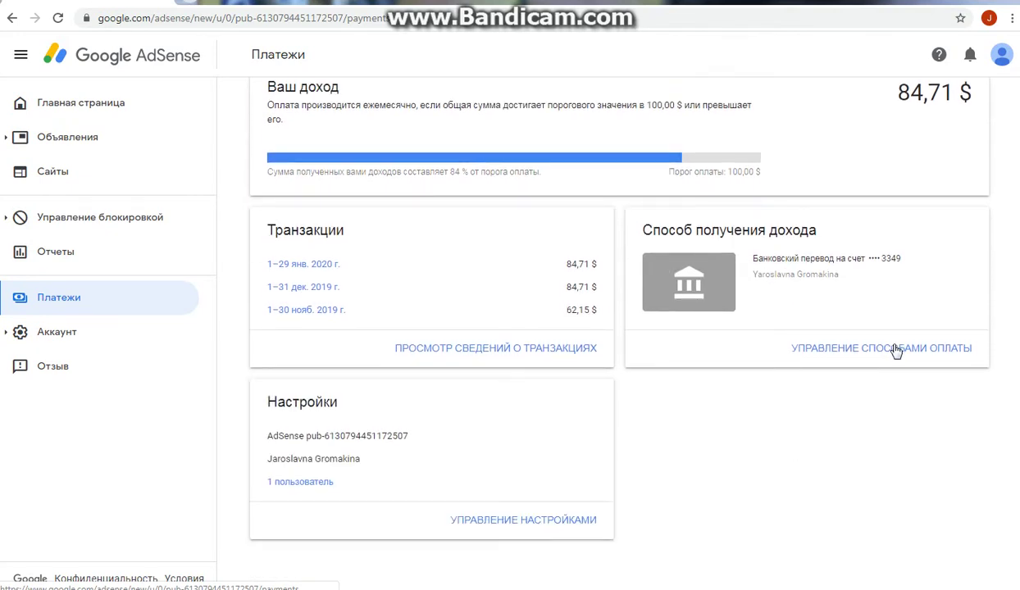
Step: Add a new payment method and choose the bank-transfer option to reveal its fields
left_click(875, 349)
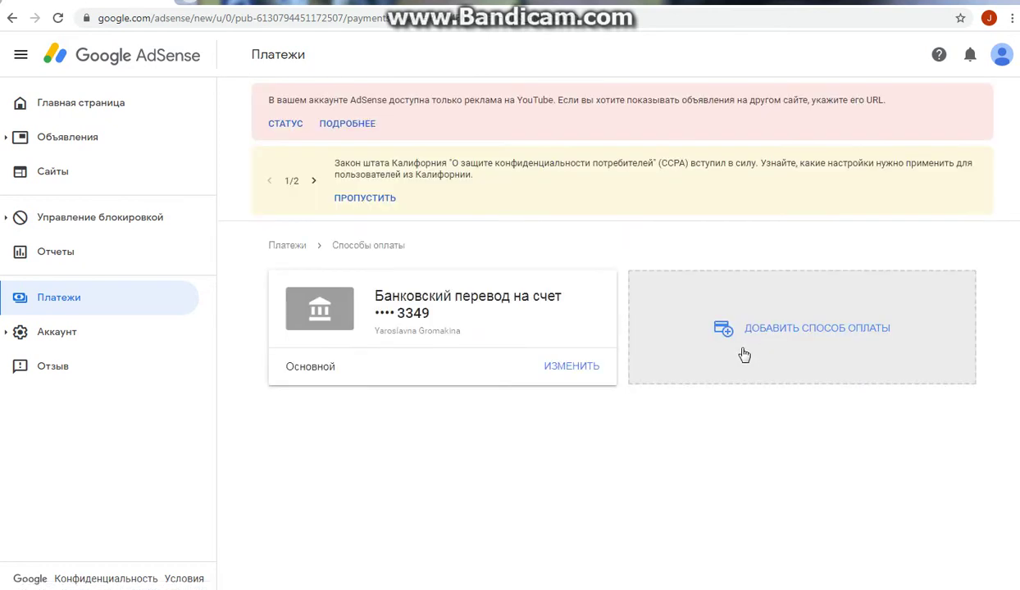
left_click(805, 328)
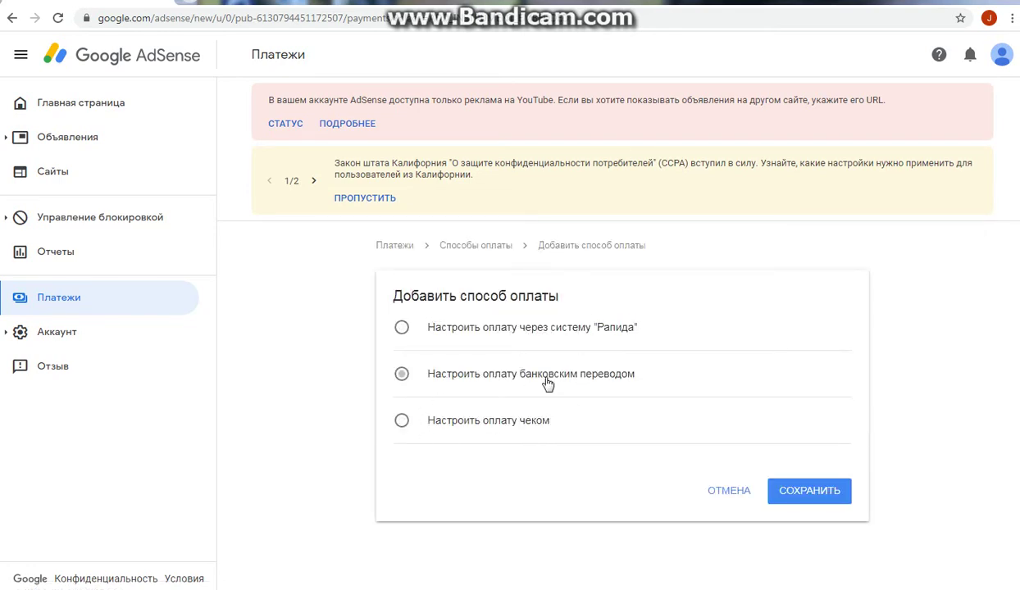
left_click(401, 374)
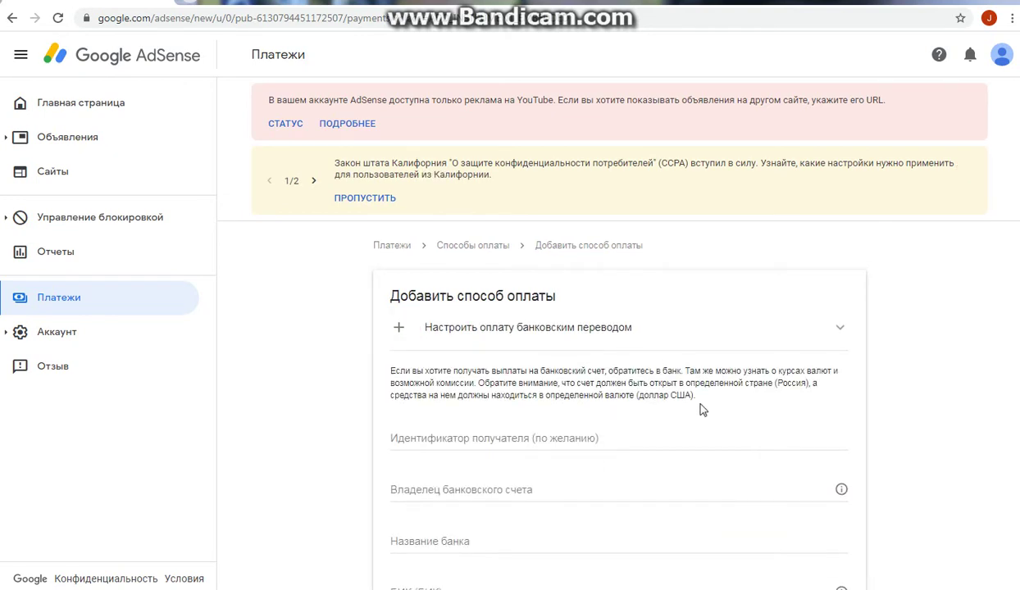
scroll(701, 400, "down", 2)
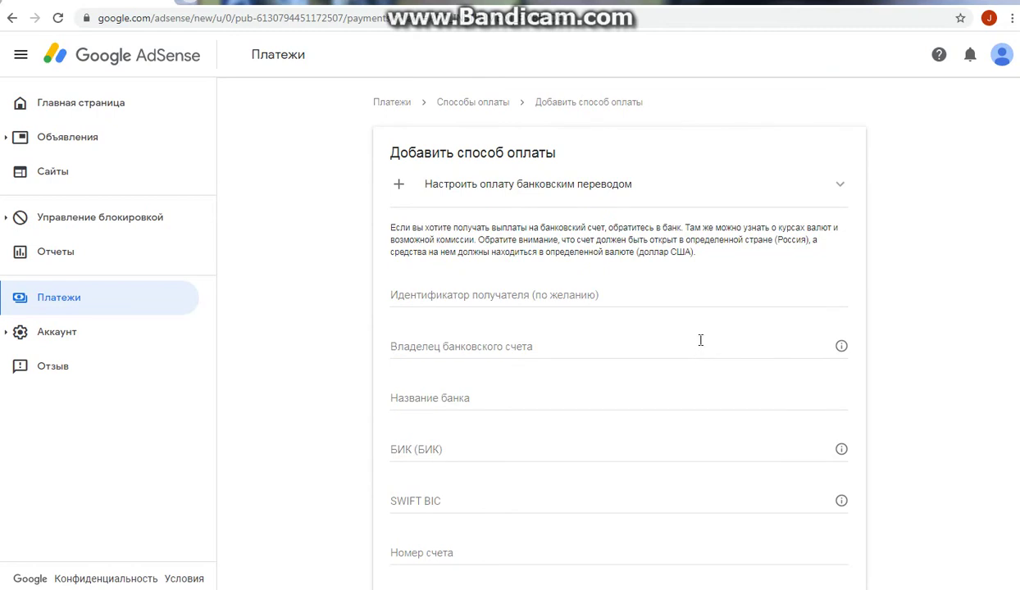
right_click(779, 2)
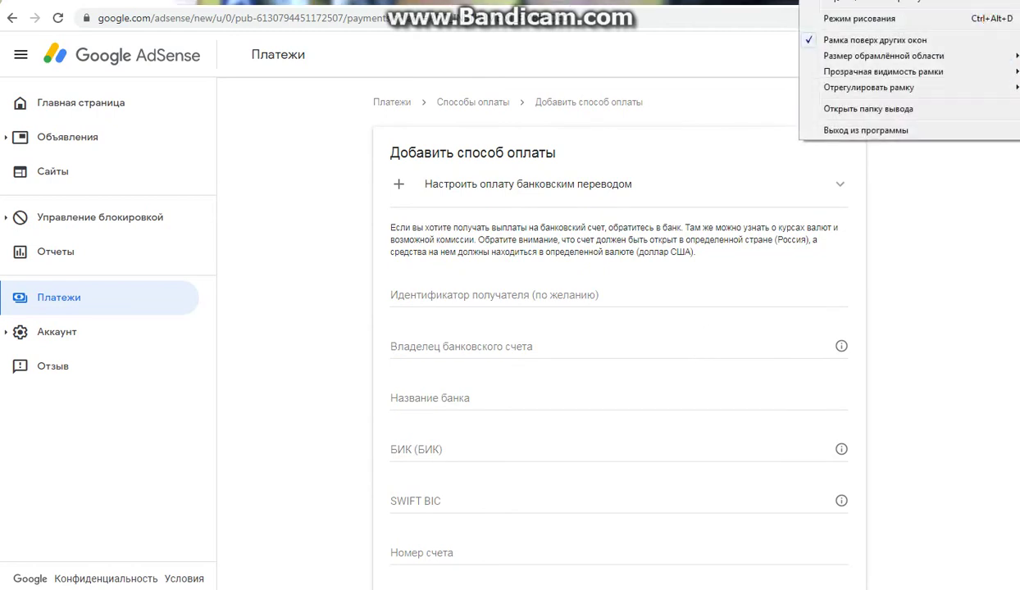
left_click(716, 189)
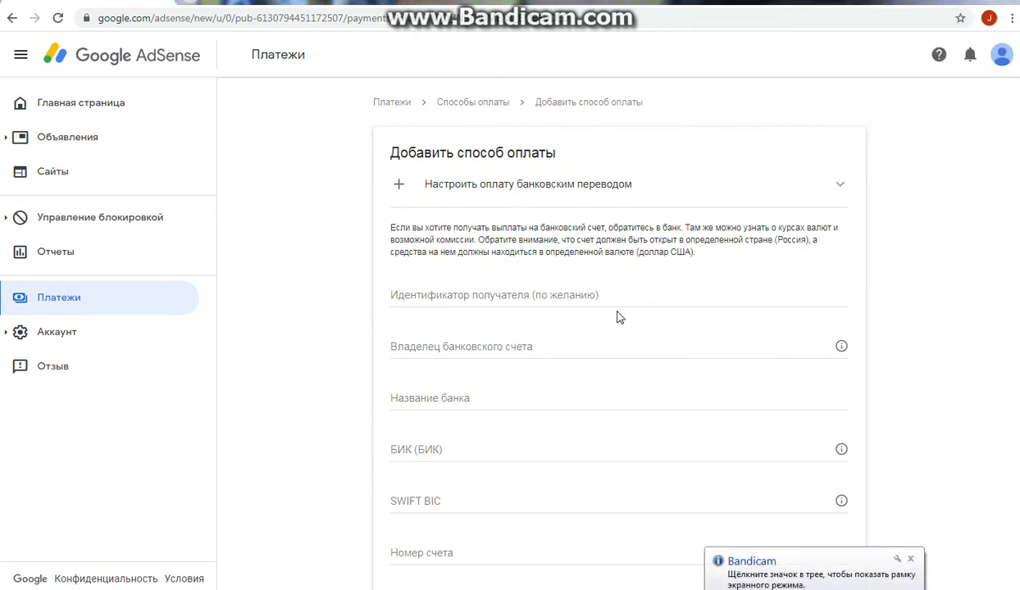
left_click(909, 559)
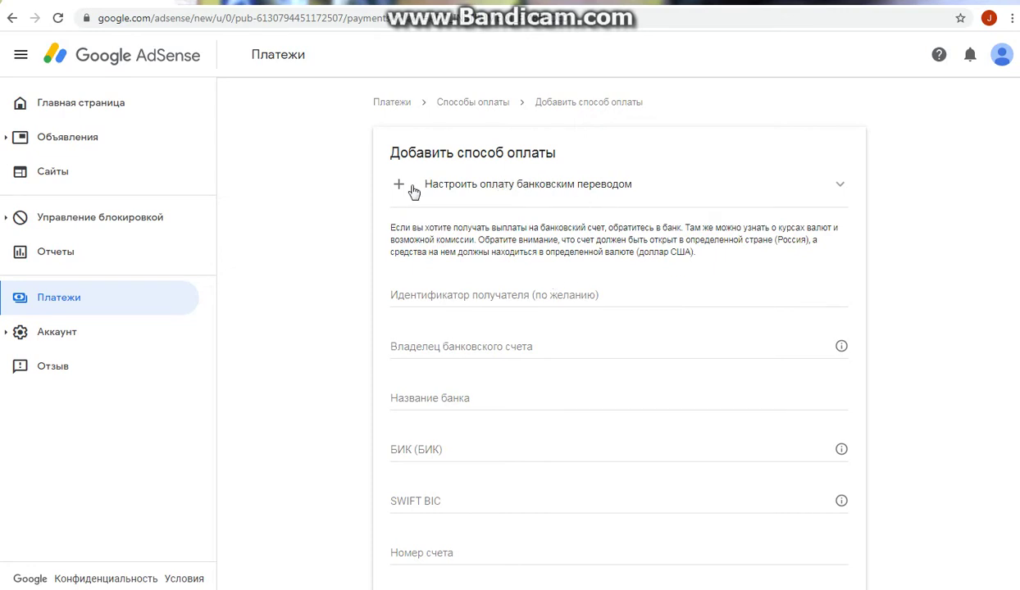
left_click(462, 294)
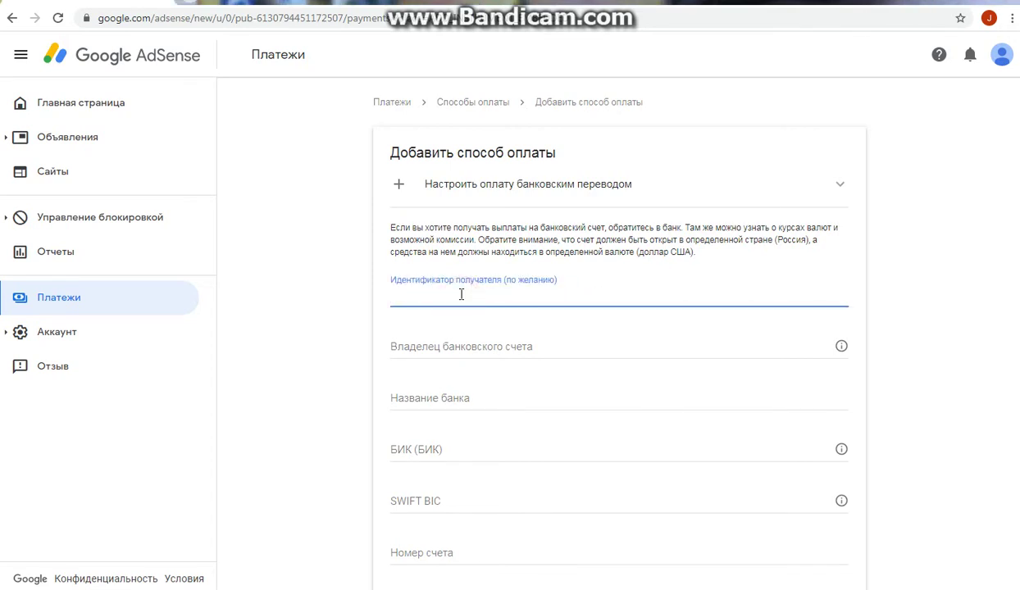
left_click(461, 342)
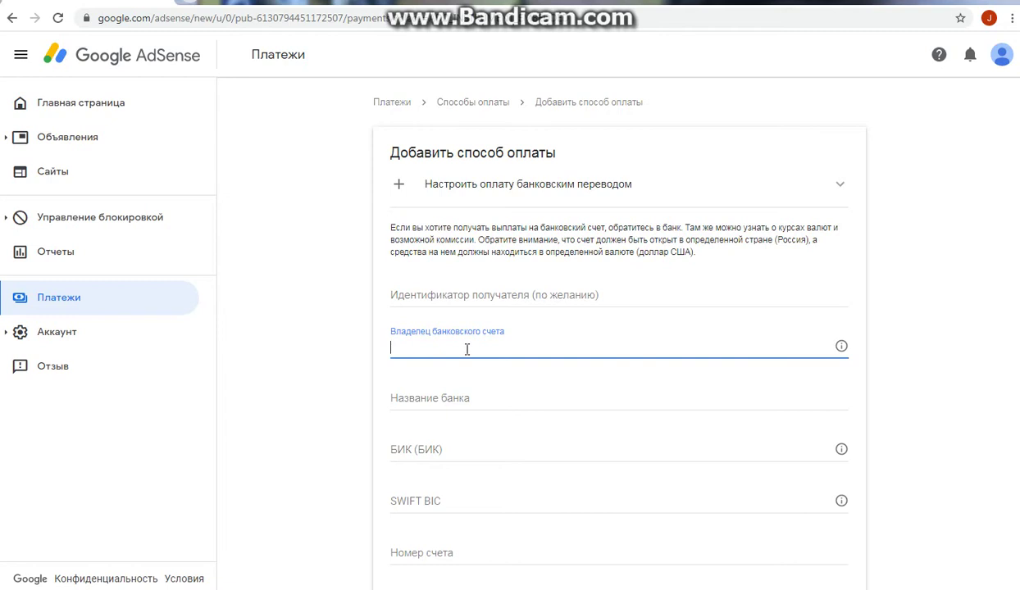
Step: Enter the account owner's full name, then open a new browser tab for bank details
left_click(480, 399)
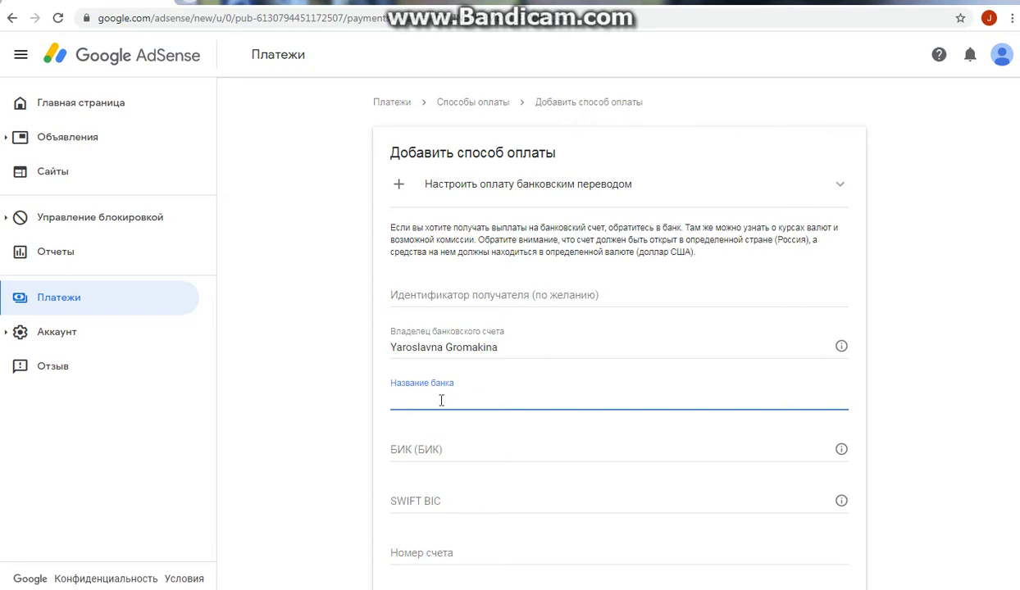
left_click(441, 399)
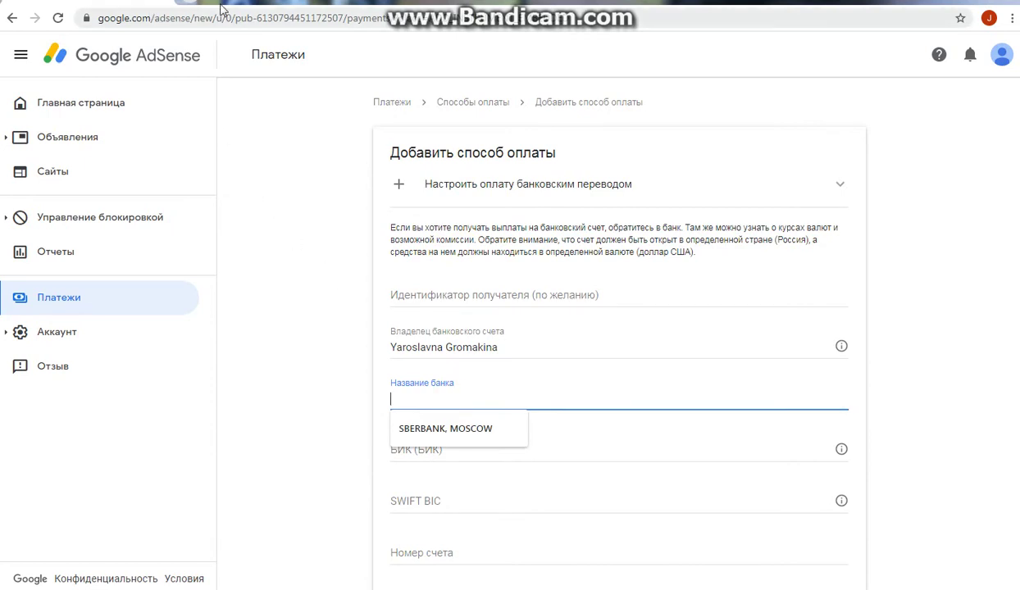
left_click(189, 2)
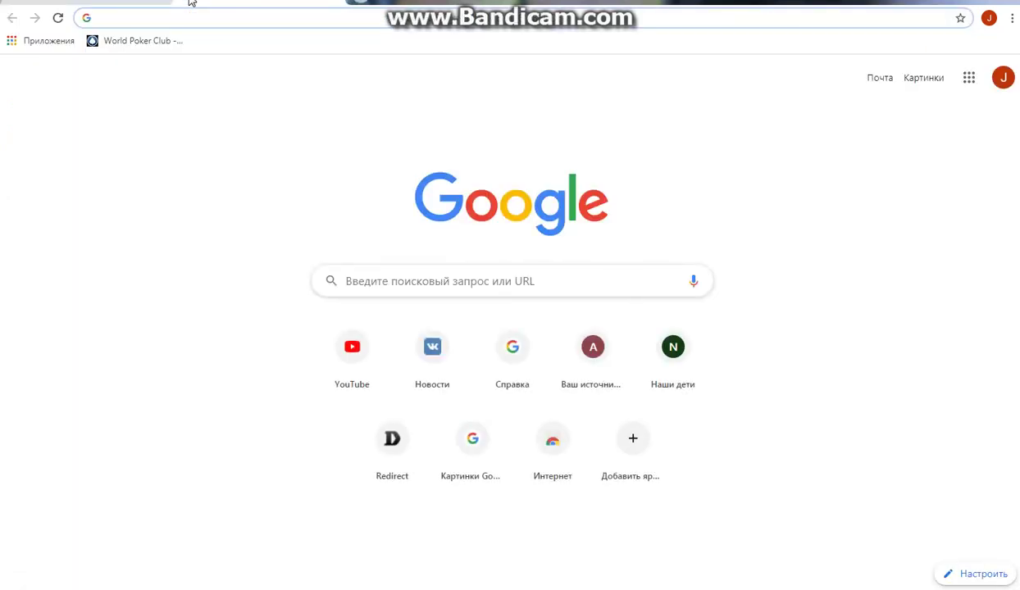
Step: Search Google for 'сбербанк переводы из-за рубежа' and browse the Sberbank results
type("c,th")
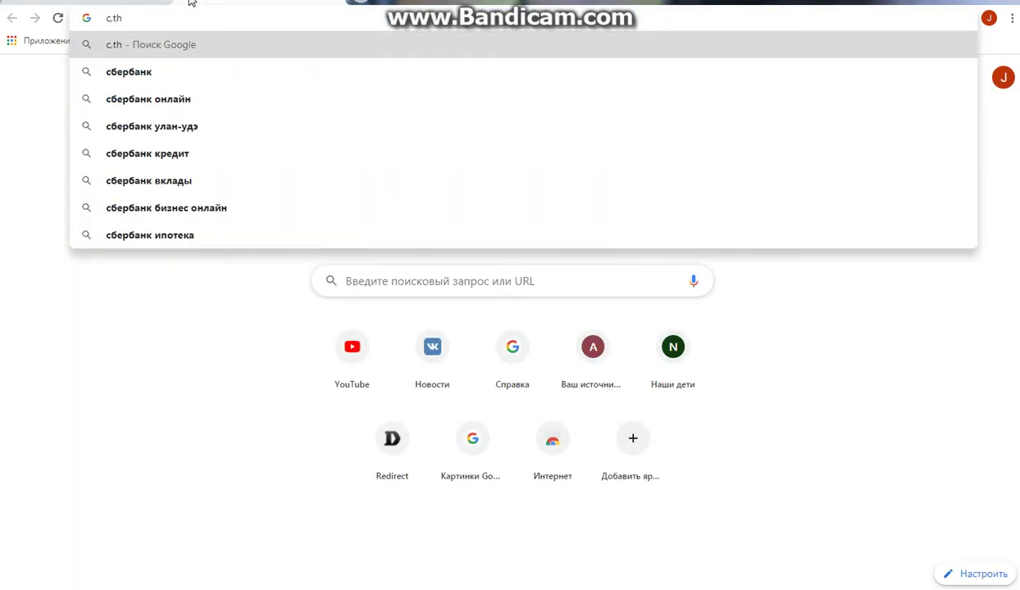
type(",fyr")
key("BackSpace")
key("BackSpace")
key("BackSpace")
key("BackSpace")
key("BackSpace")
key("BackSpace")
key("BackSpace")
key("BackSpace")
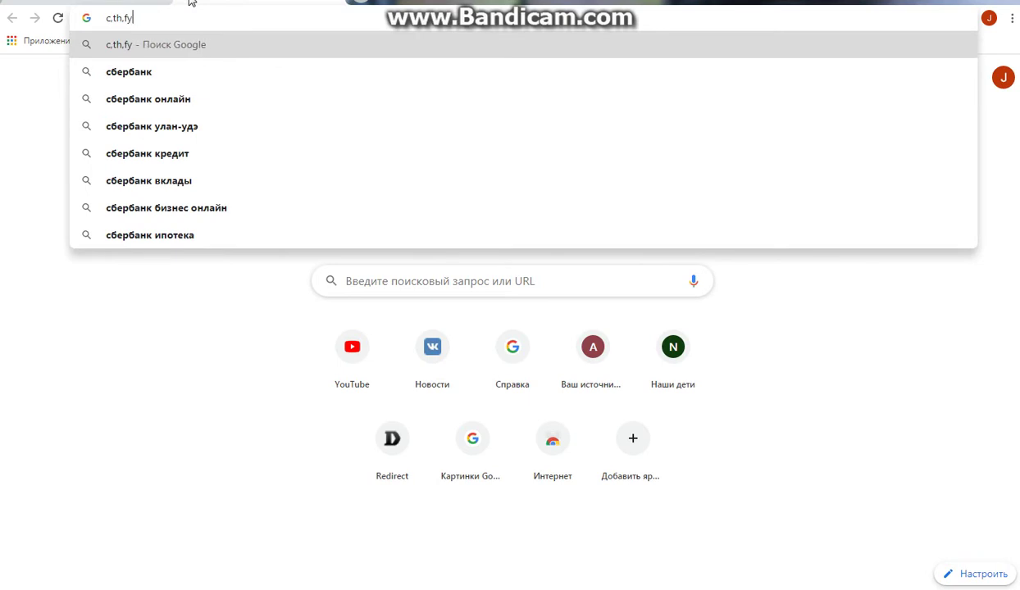
type("сб")
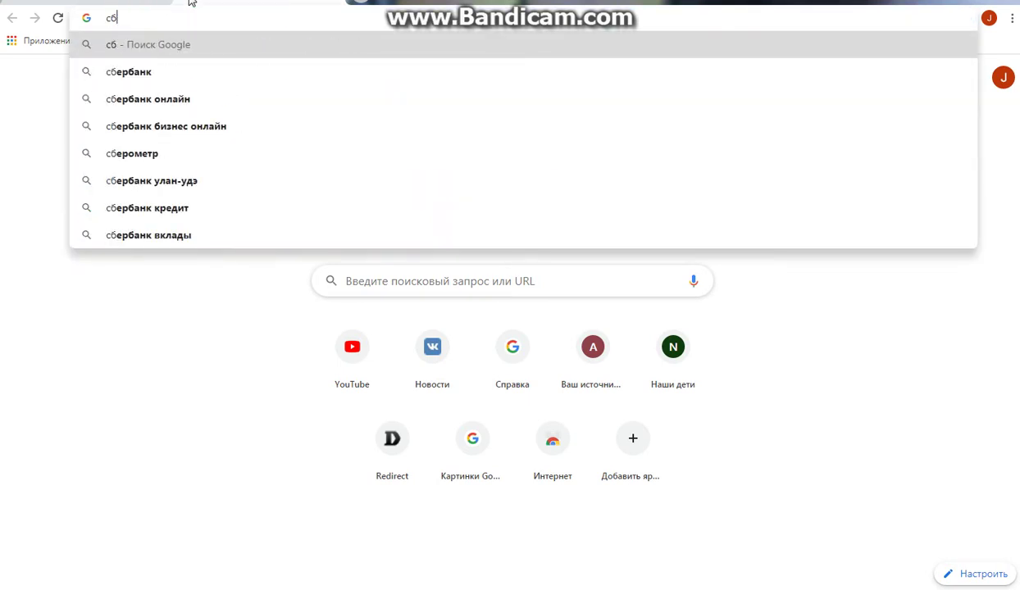
type("ербанк ")
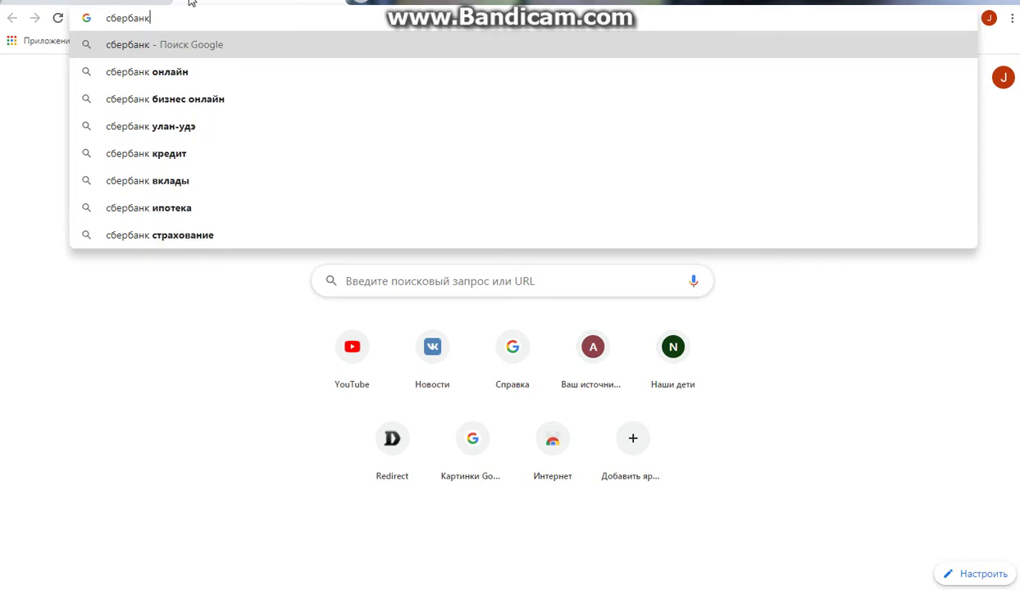
type("переводы")
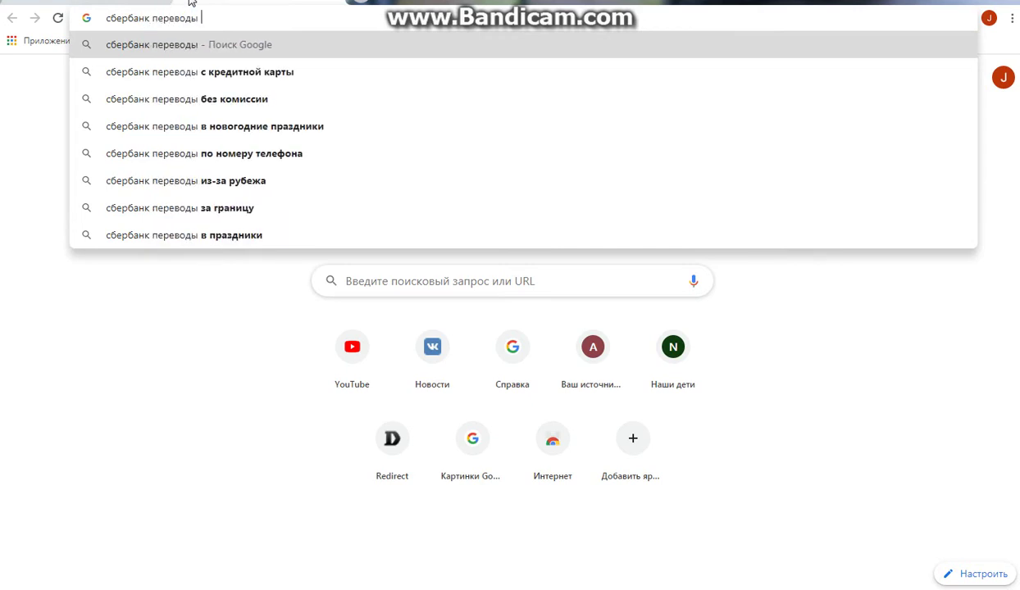
left_click(243, 182)
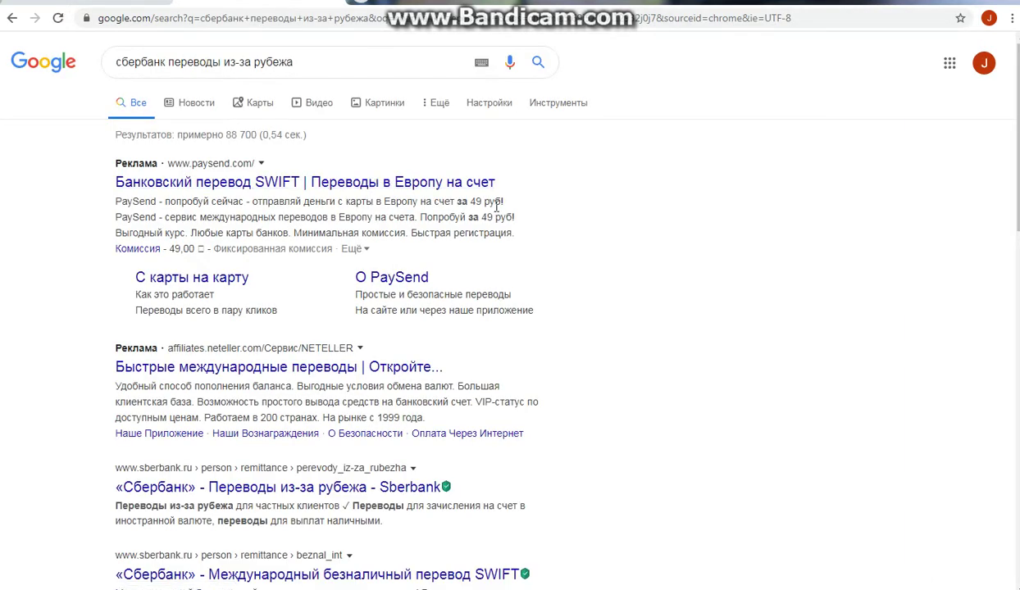
scroll(435, 305, "down", 3)
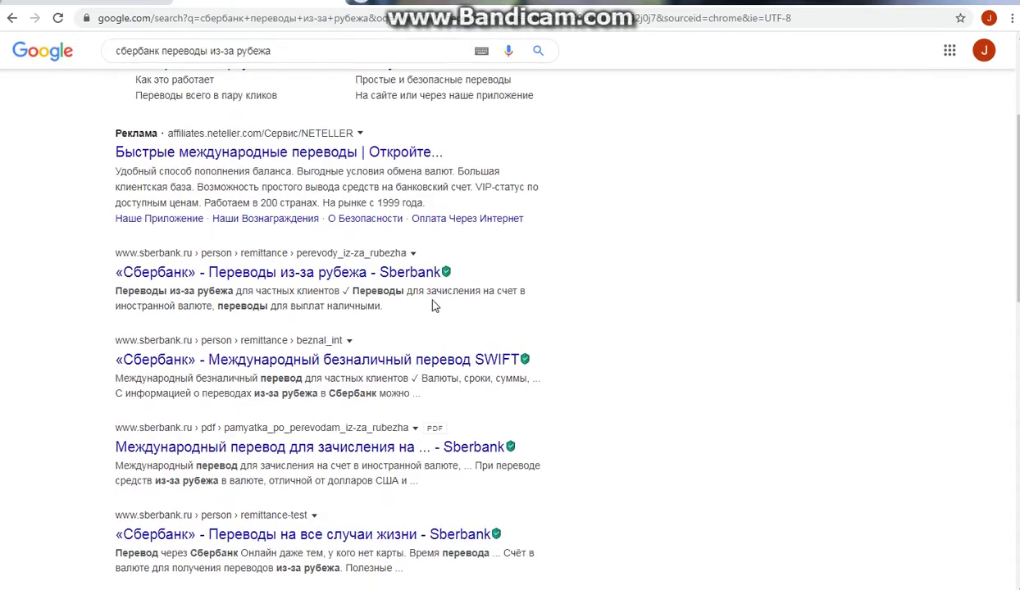
Step: Open Sberbank's transfers-from-abroad page and scroll down to the beneficiary bank details
left_click(271, 270)
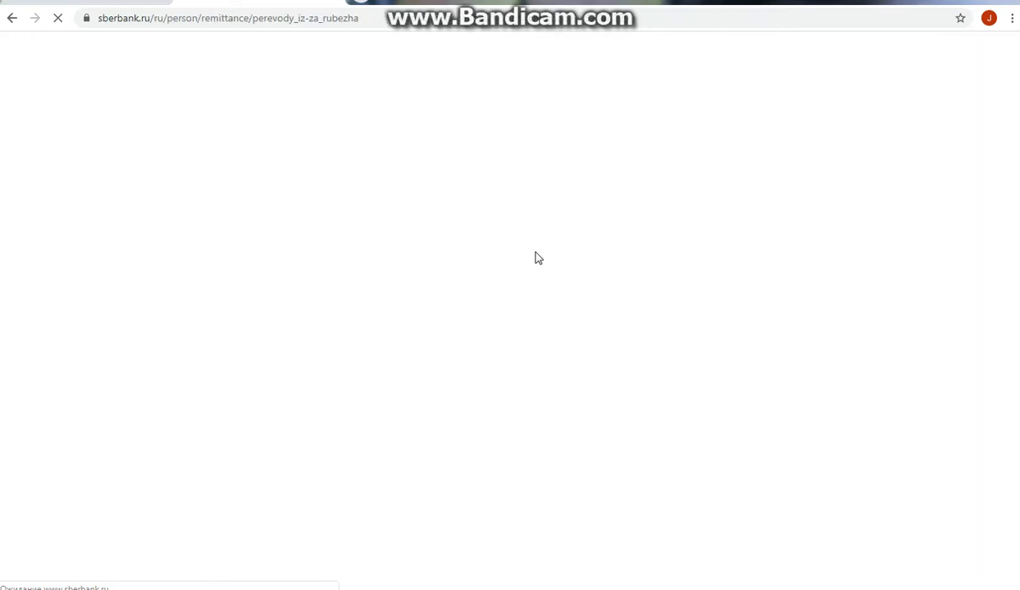
scroll(503, 261, "down", 2)
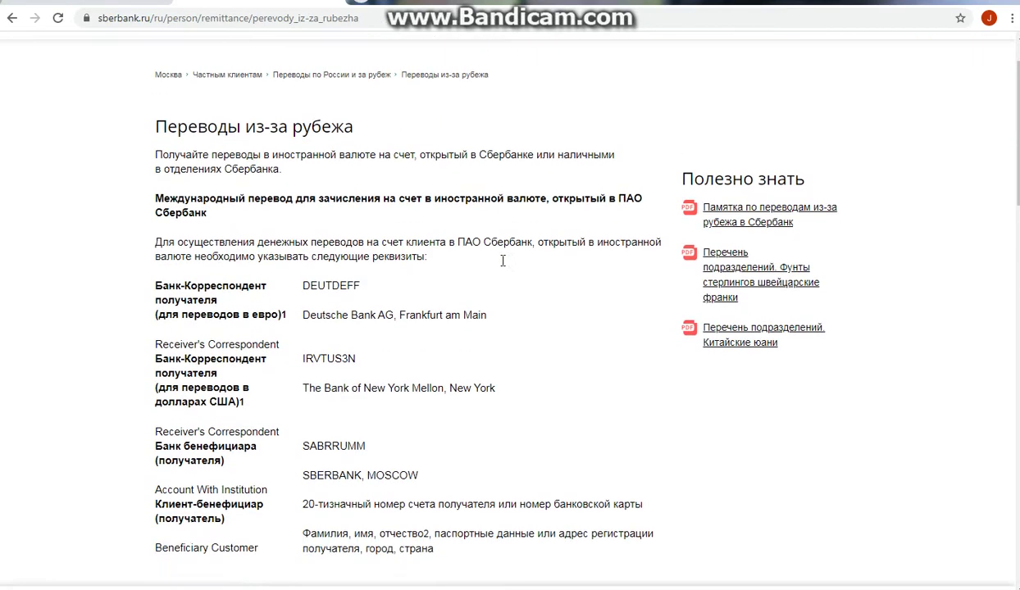
scroll(503, 261, "down", 1)
scroll(502, 266, "down", 1)
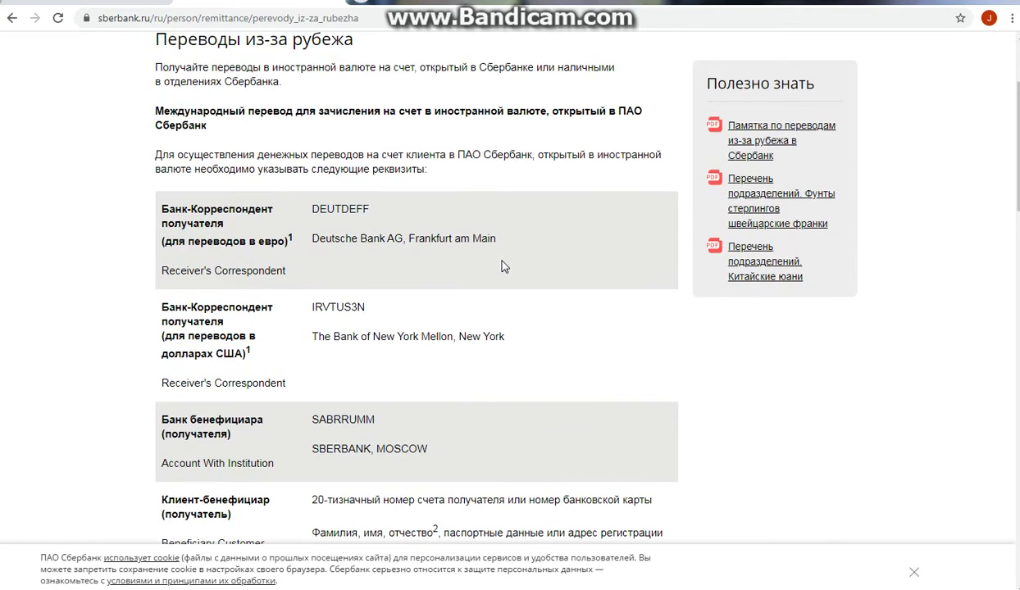
scroll(502, 267, "down", 2)
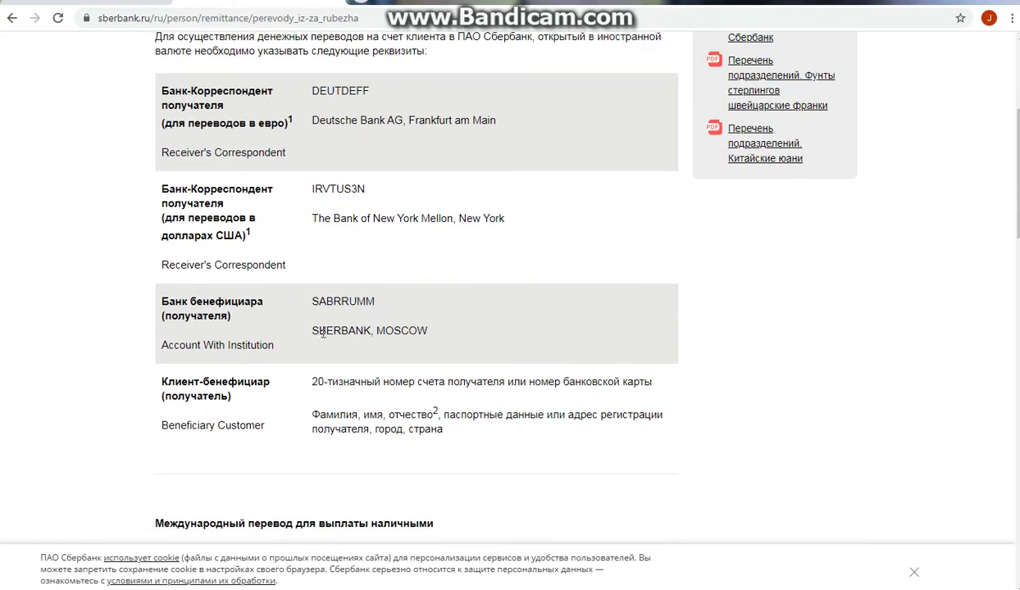
Step: Copy the beneficiary bank name 'SBERBANK, MOSCOW' and return to the AdSense tab
triple_click(434, 333)
right_click(326, 336)
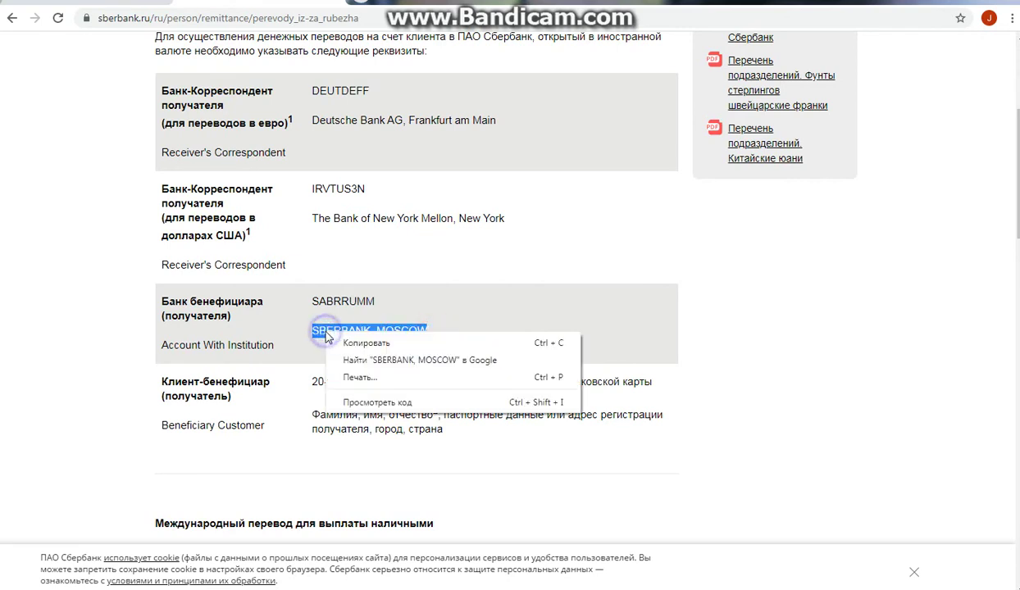
left_click(344, 343)
left_click(99, 6)
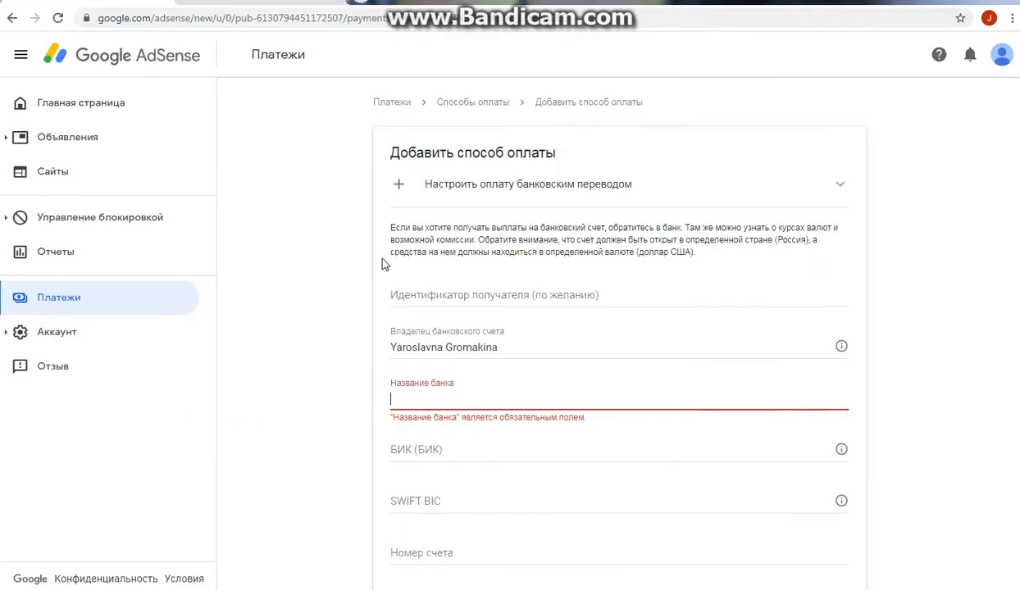
Step: Paste 'SBERBANK, MOSCOW' as the bank name and check the BIK field's help note
left_click(419, 398)
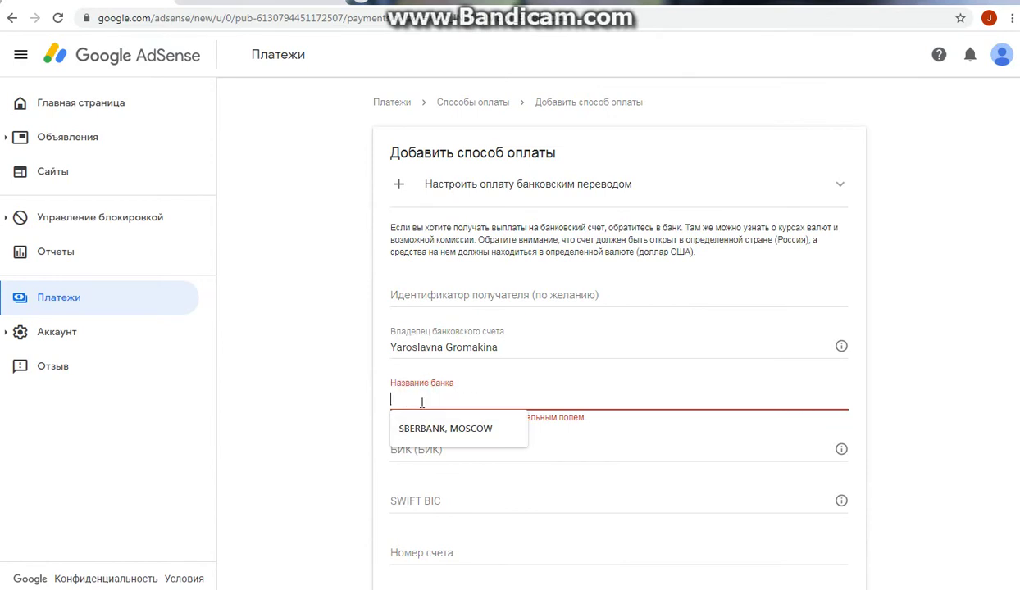
right_click(421, 401)
left_click(460, 289)
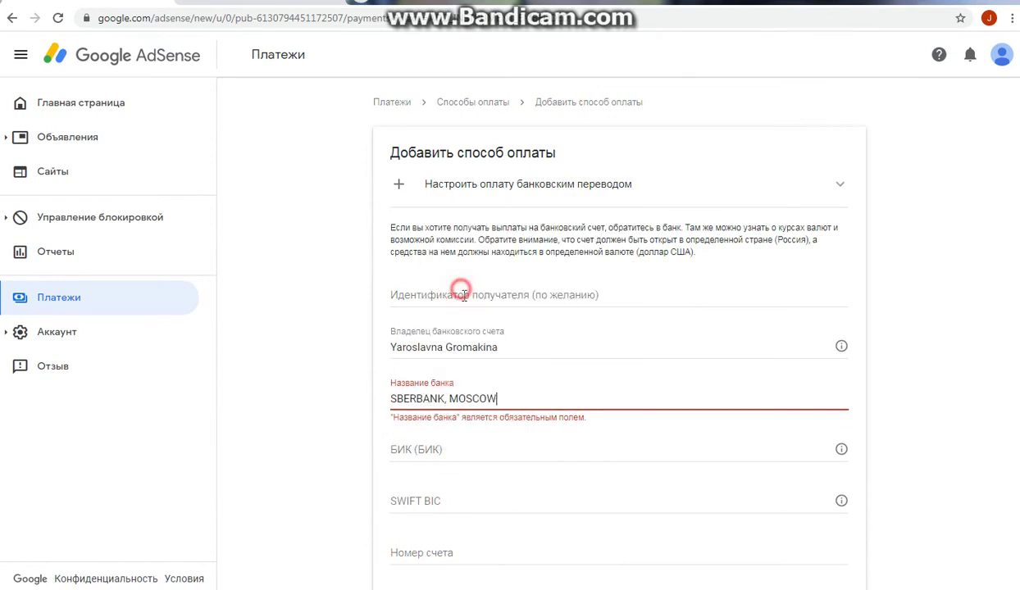
left_click(415, 449)
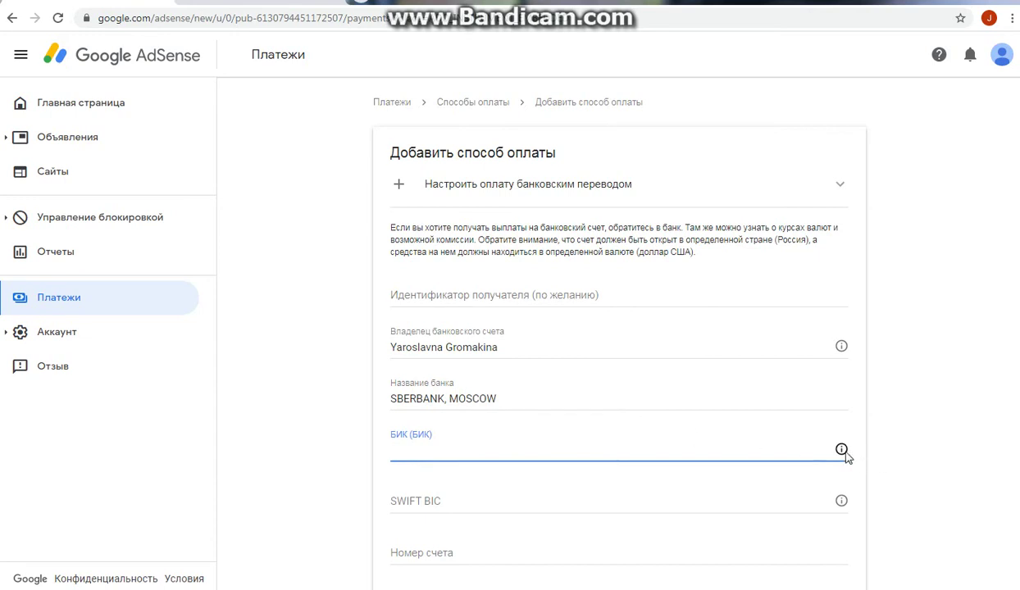
mouse_move(841, 451)
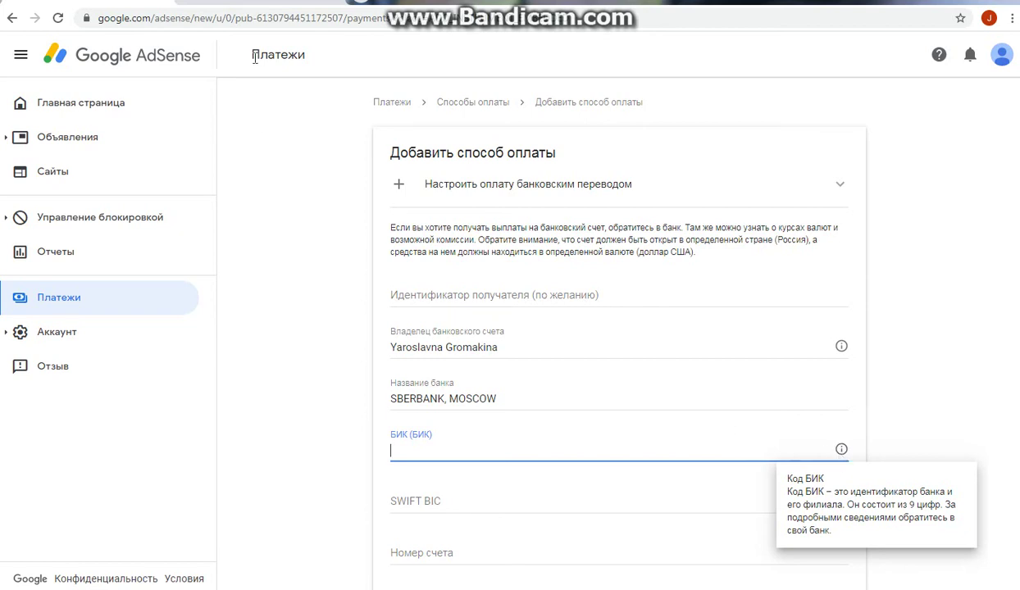
key("ctrl+Tab")
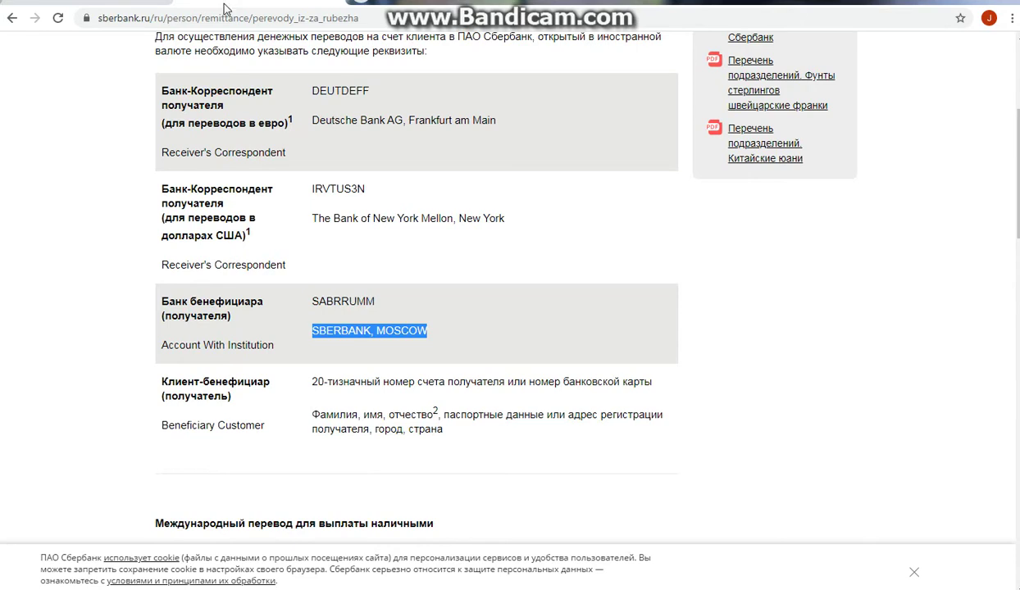
Step: Switch back to the AdSense payment form tab
left_click(122, 1)
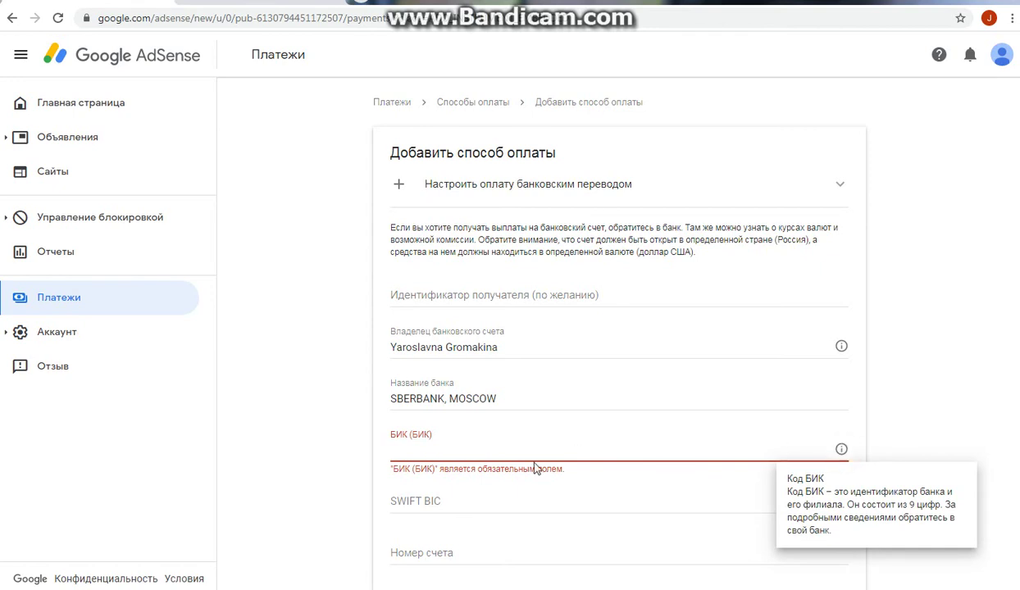
Step: Enter 123456789 as the BIK and move on to the SWIFT BIC field
left_click(532, 451)
type("1234")
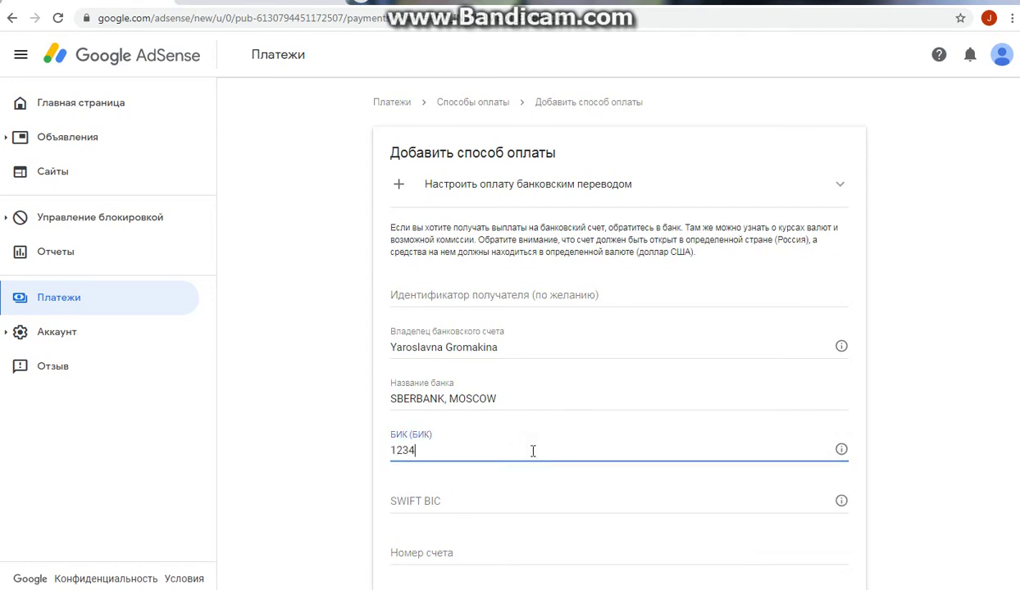
type("56789")
key("Tab")
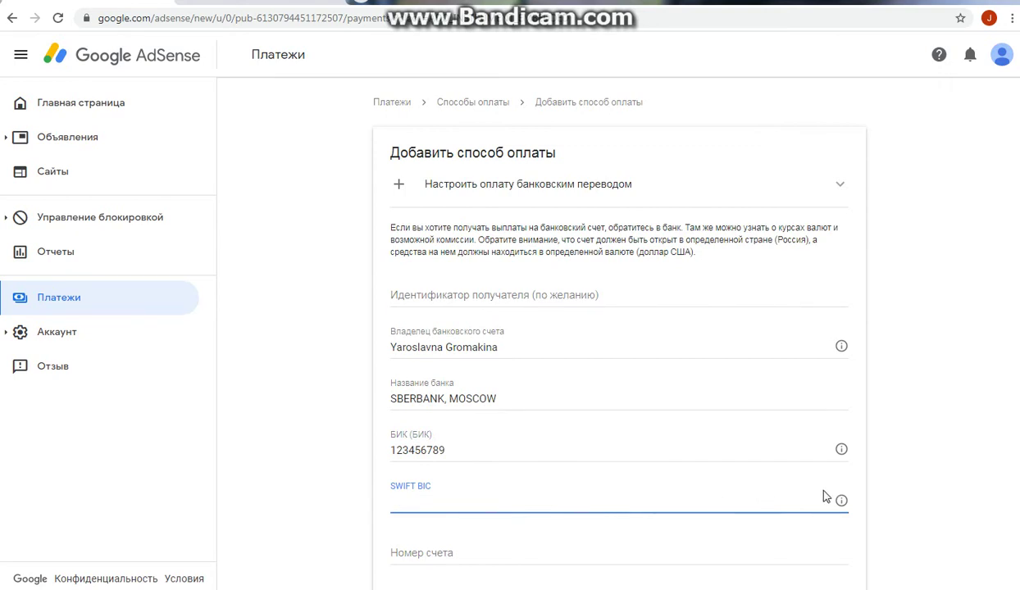
mouse_move(842, 502)
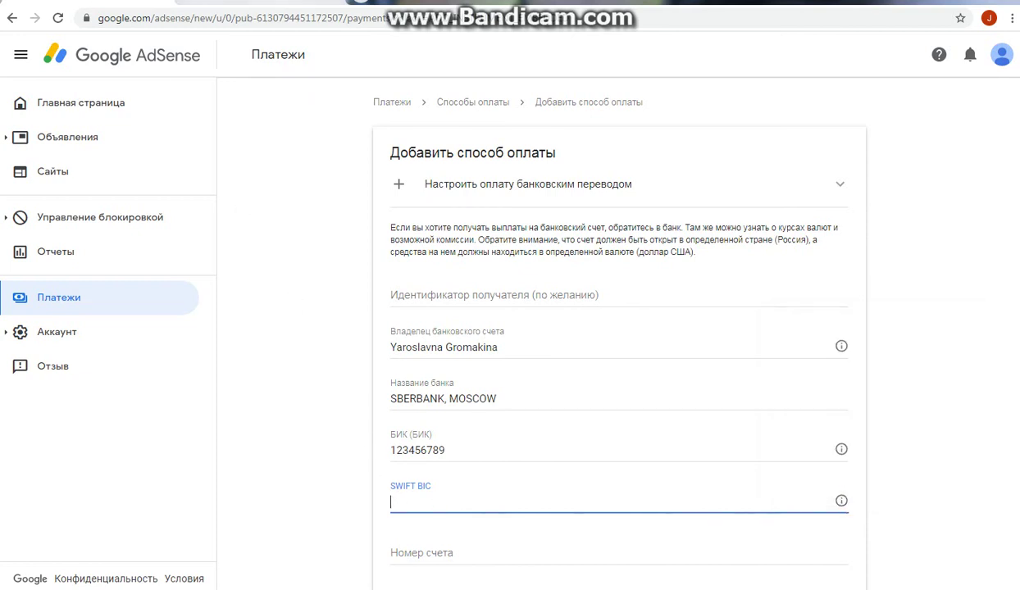
Step: Copy the SWIFT code 'SABRRUMM' from the Sberbank page and return to AdSense
left_click(185, 3)
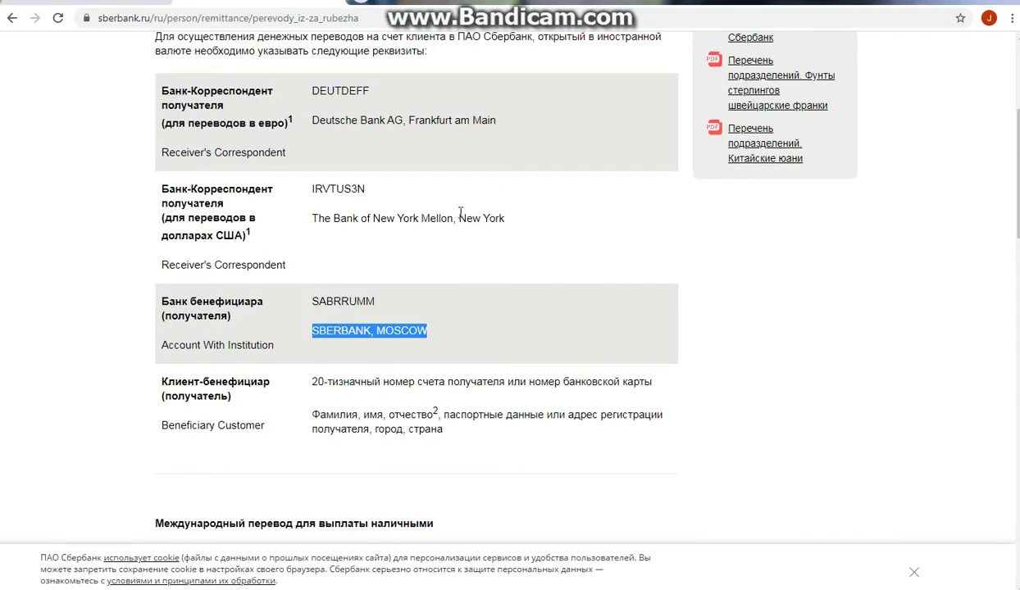
left_click(329, 295)
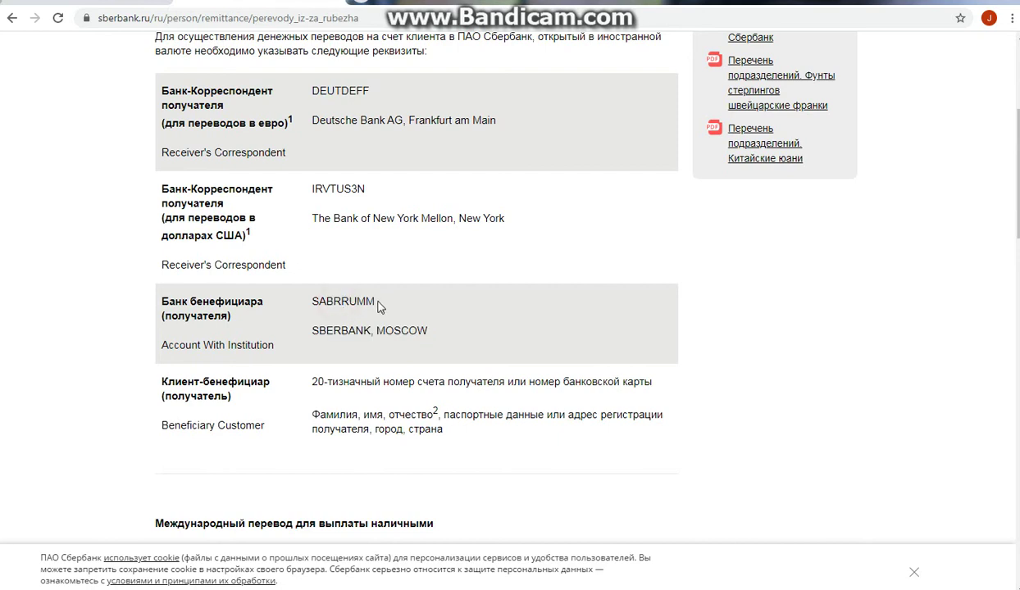
left_click_drag(377, 301, 311, 301)
right_click(323, 305)
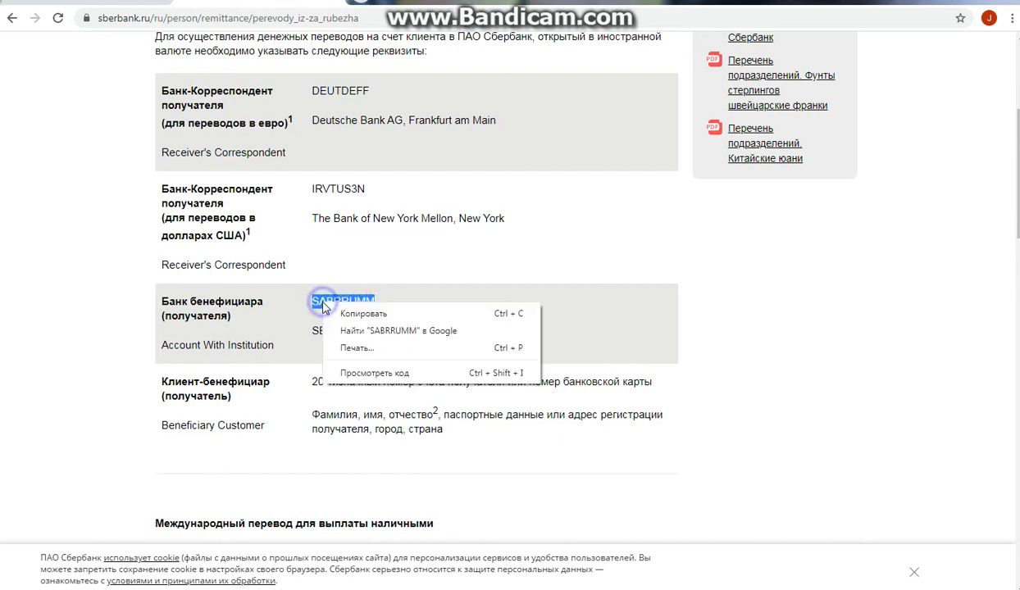
left_click(327, 314)
left_click(379, 305)
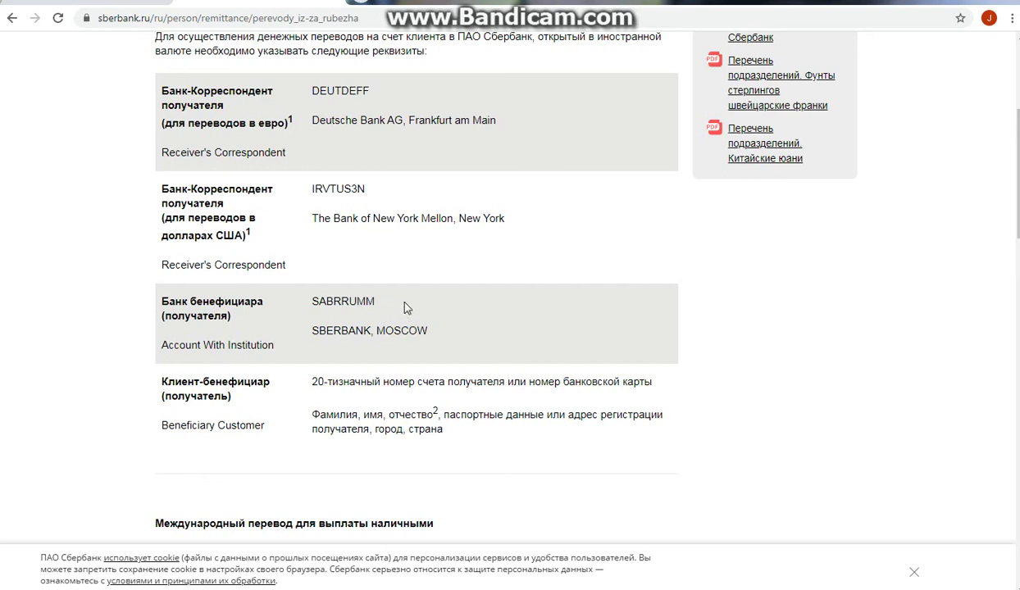
left_click(380, 310)
left_click(94, 2)
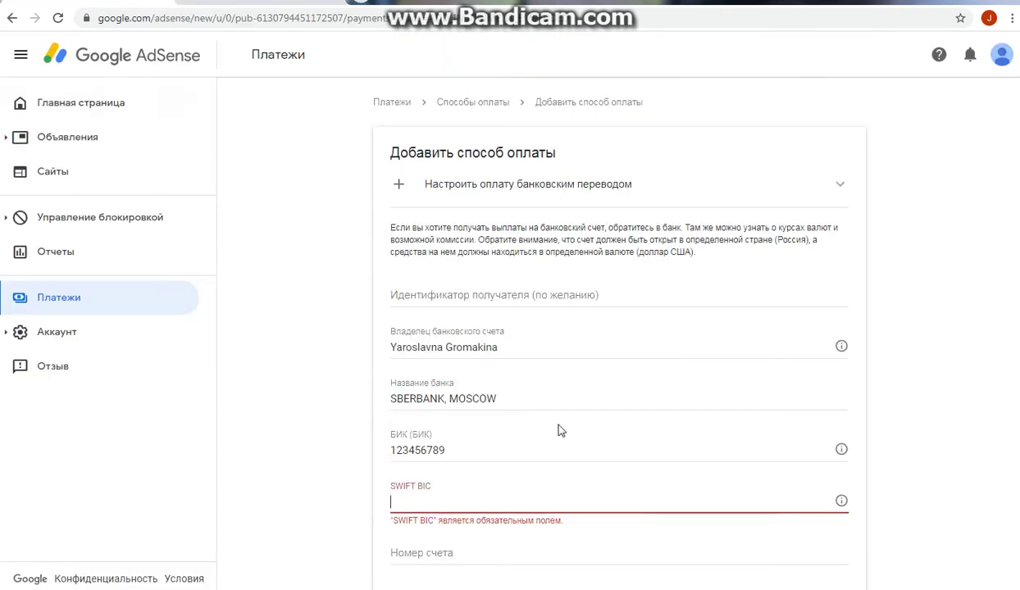
Step: Paste 'SABRRUMM' into the SWIFT BIC field
right_click(421, 497)
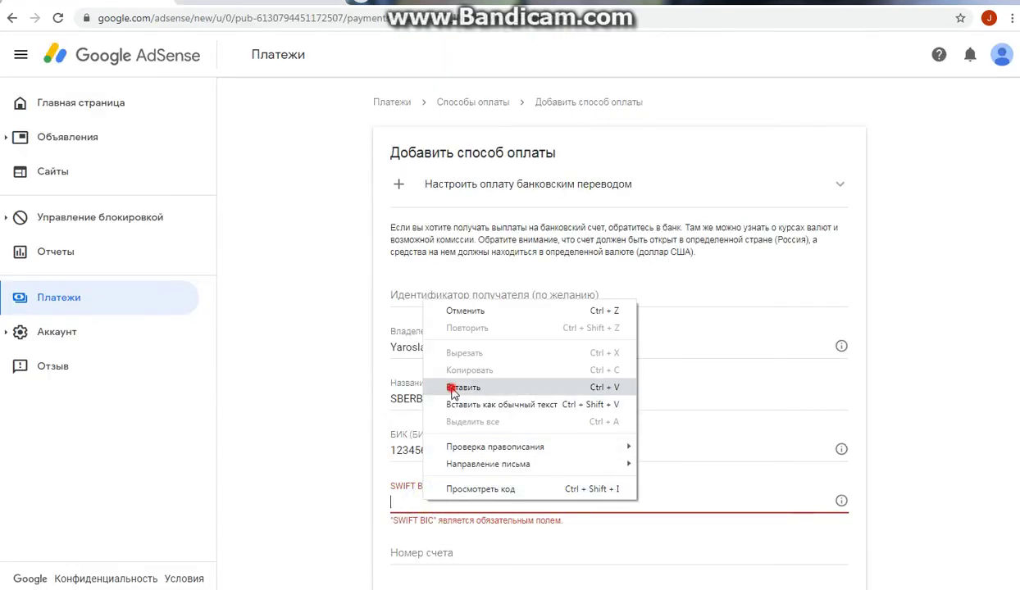
left_click(451, 387)
scroll(467, 405, "down", 3)
Step: Enter a placeholder account number in both the account number and repeat fields
left_click(414, 341)
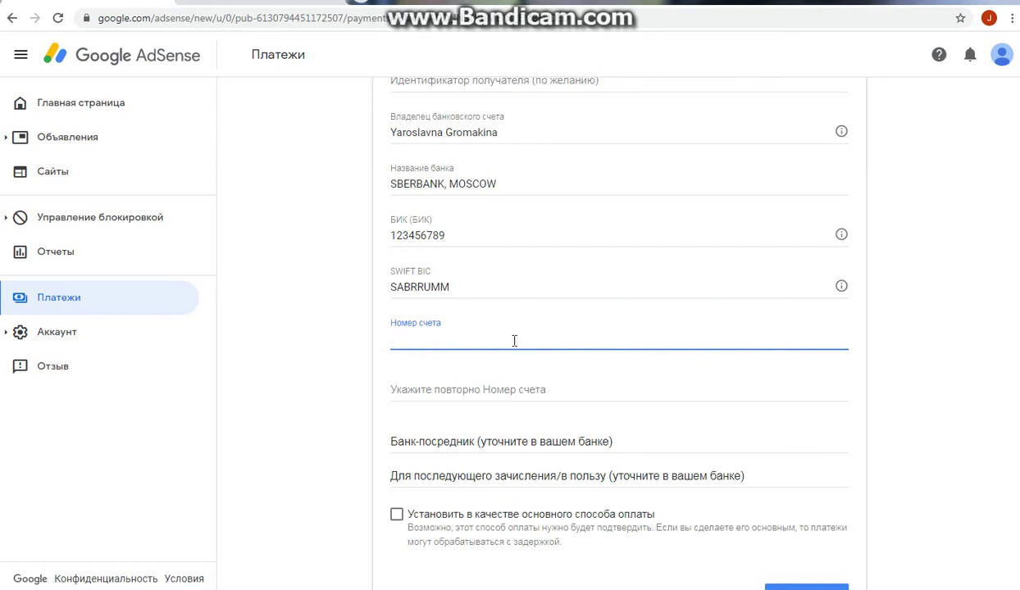
left_click(514, 340)
left_click(568, 378)
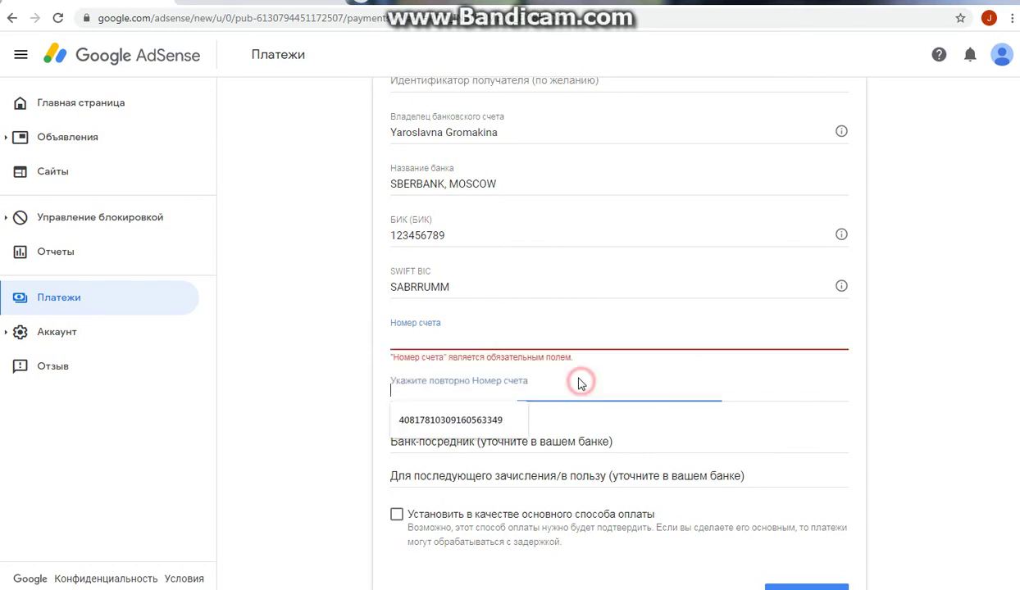
left_click(533, 332)
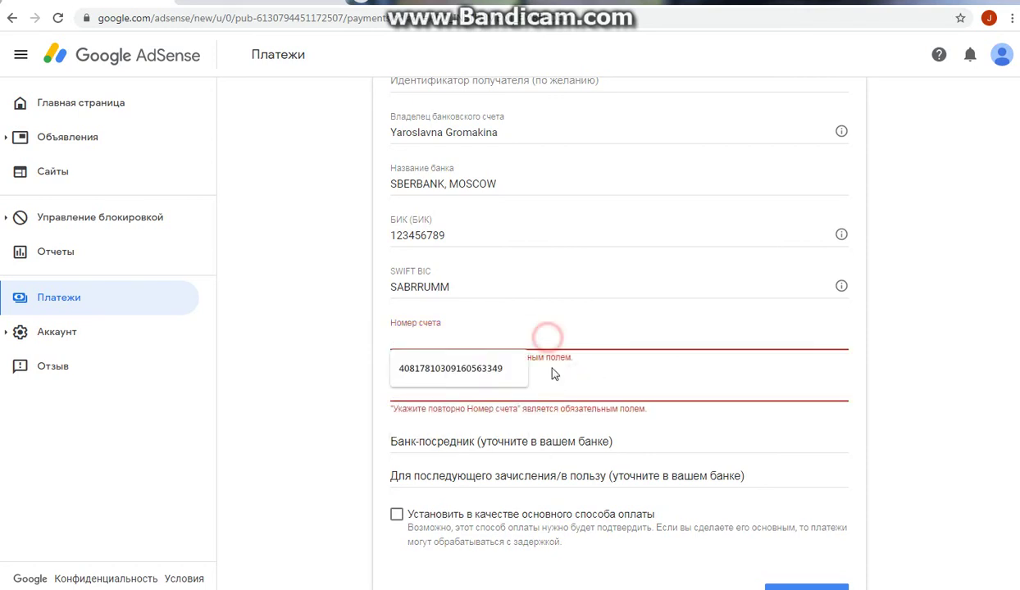
type("1")
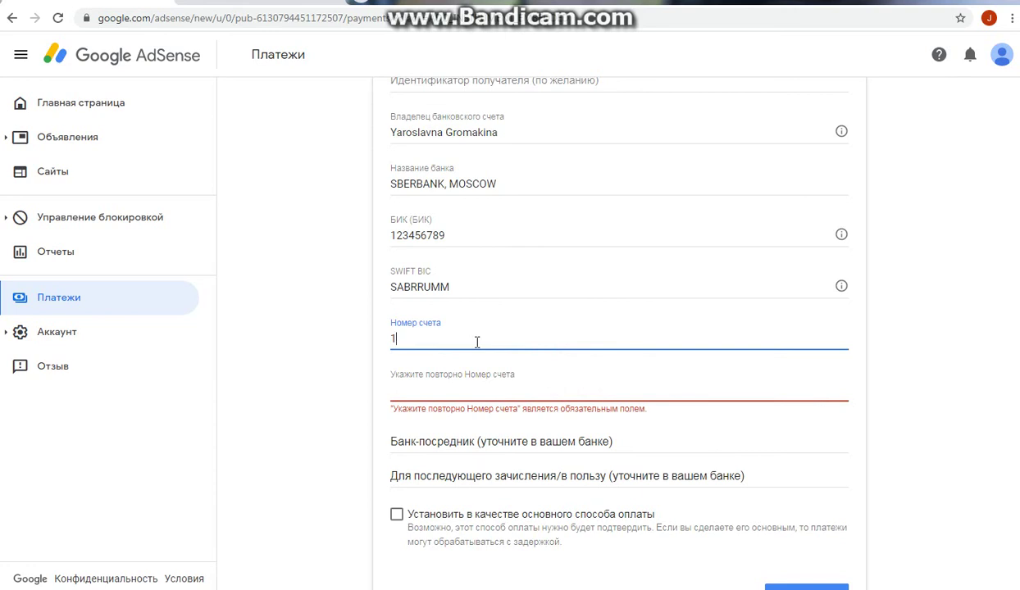
type("2345678912")
key("BackSpace")
key("BackSpace")
key("BackSpace")
key("BackSpace")
key("BackSpace")
key("BackSpace")
key("BackSpace")
key("BackSpace")
key("BackSpace")
type("11111111111111")
left_click(474, 393)
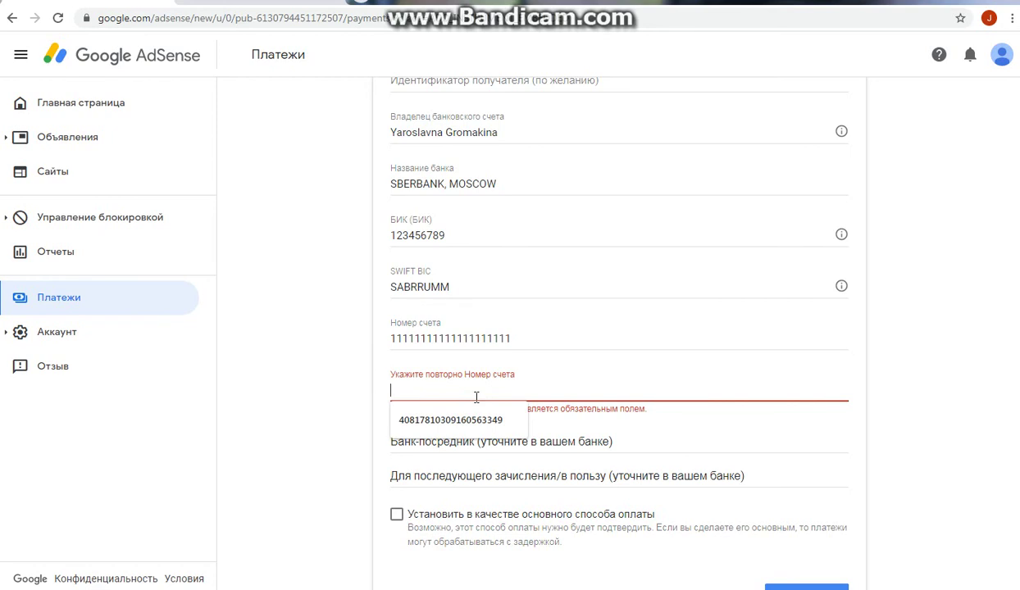
type("111")
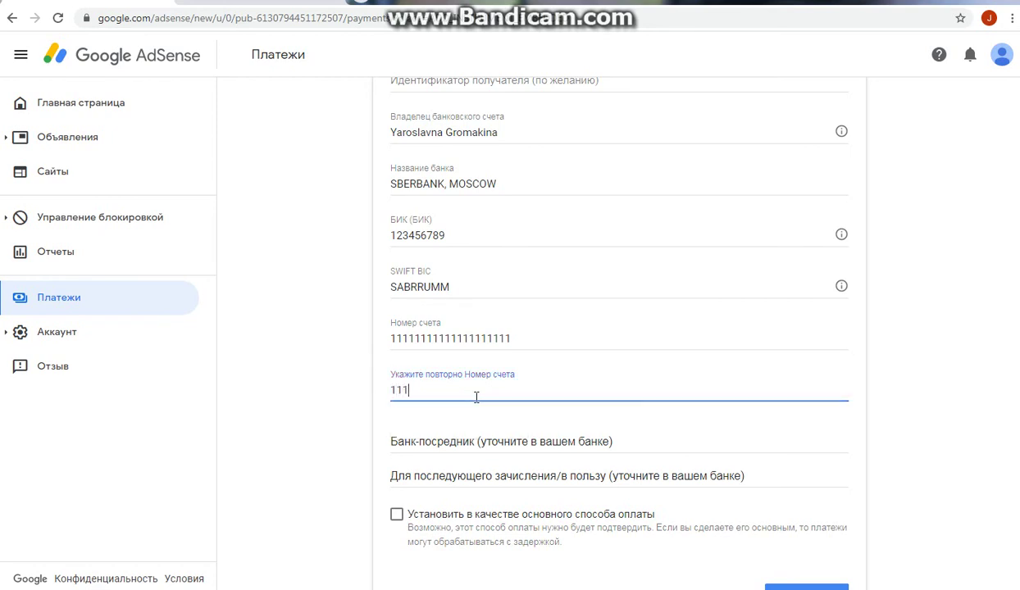
type("11111111111111")
Step: Expand the intermediary bank section and scroll through its fields
left_click(585, 438)
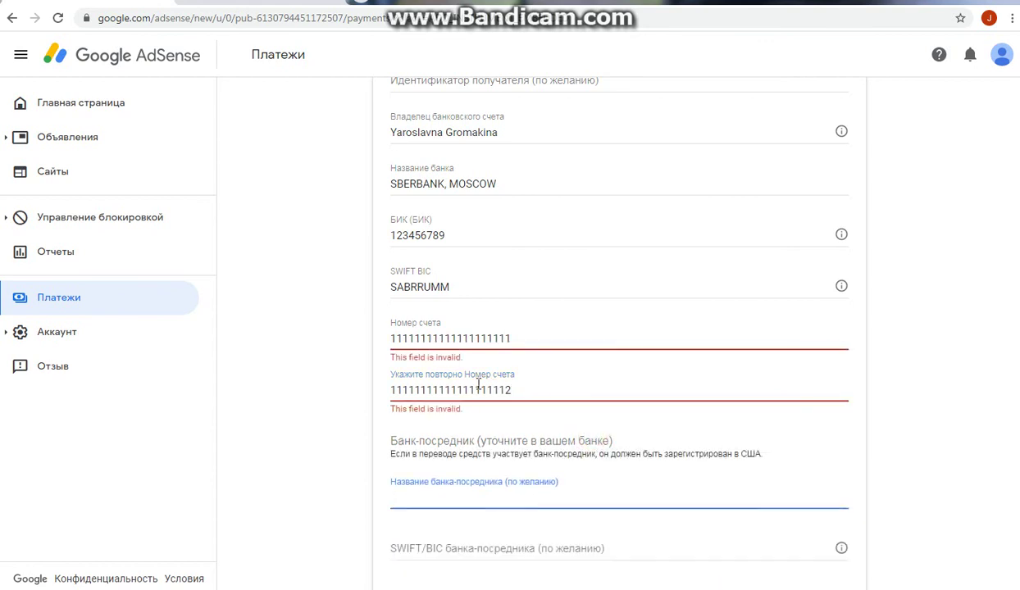
left_click(540, 416)
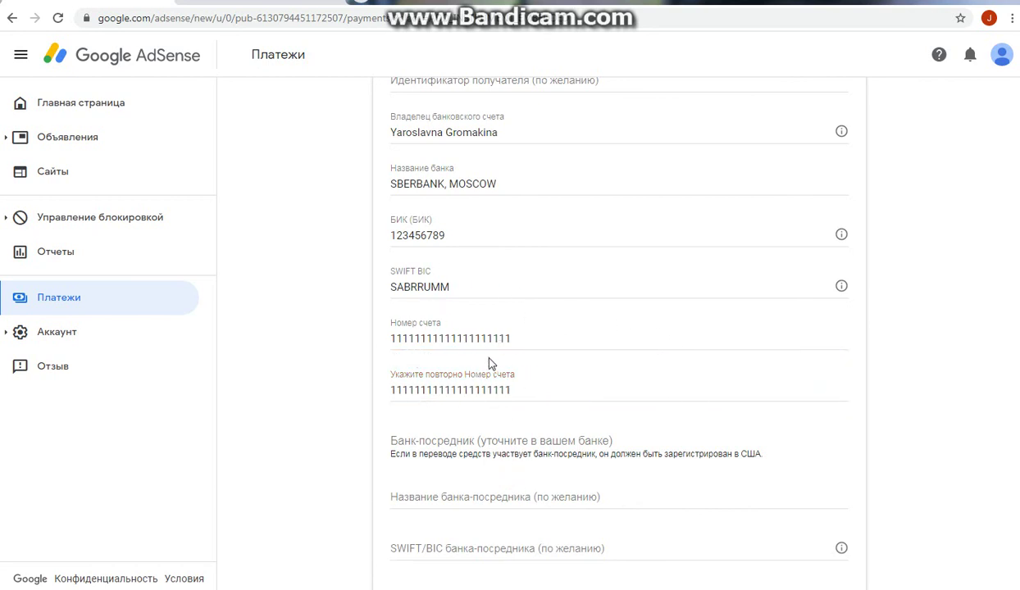
scroll(566, 385, "down", 1)
scroll(558, 394, "down", 2)
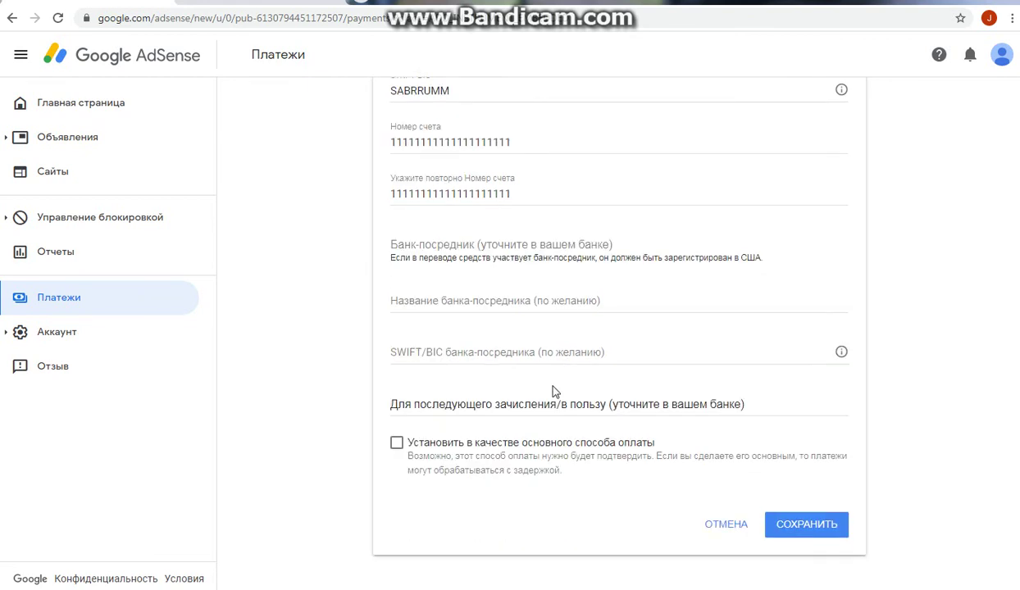
Step: Copy 'The Bank of New York Mellon, New York' from the Sberbank page into the intermediary bank name field
left_click(526, 300)
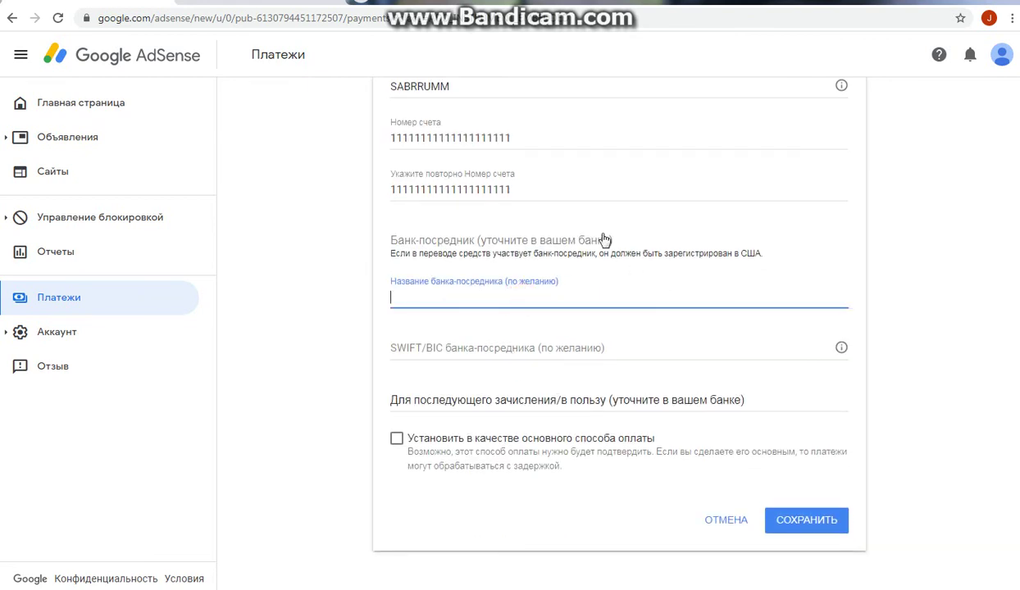
key("ctrl+Tab")
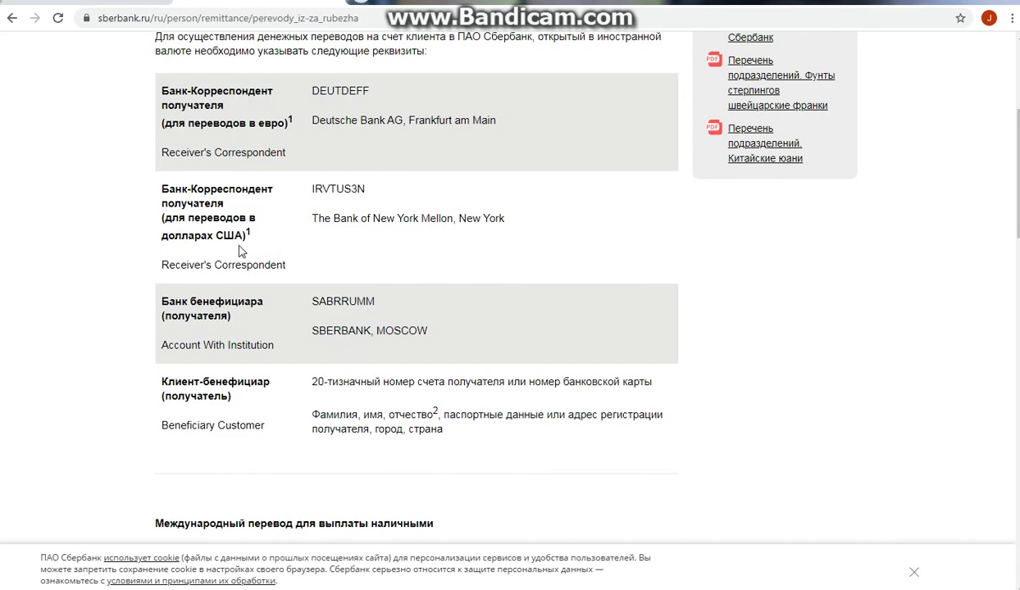
left_click(351, 220)
left_click_drag(504, 219, 313, 218)
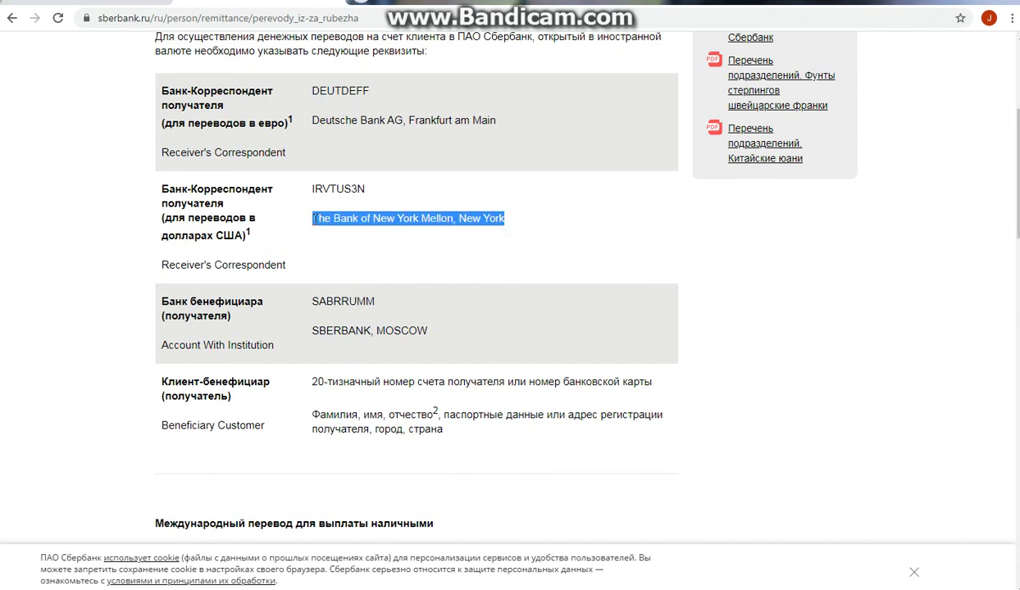
right_click(338, 219)
left_click(361, 229)
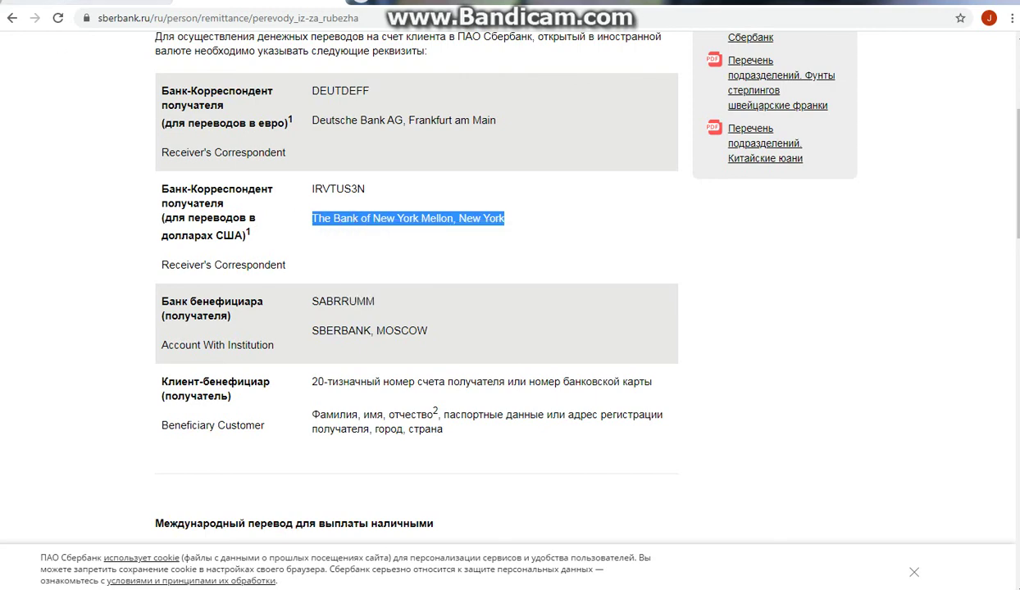
key("ctrl+Tab")
right_click(421, 297)
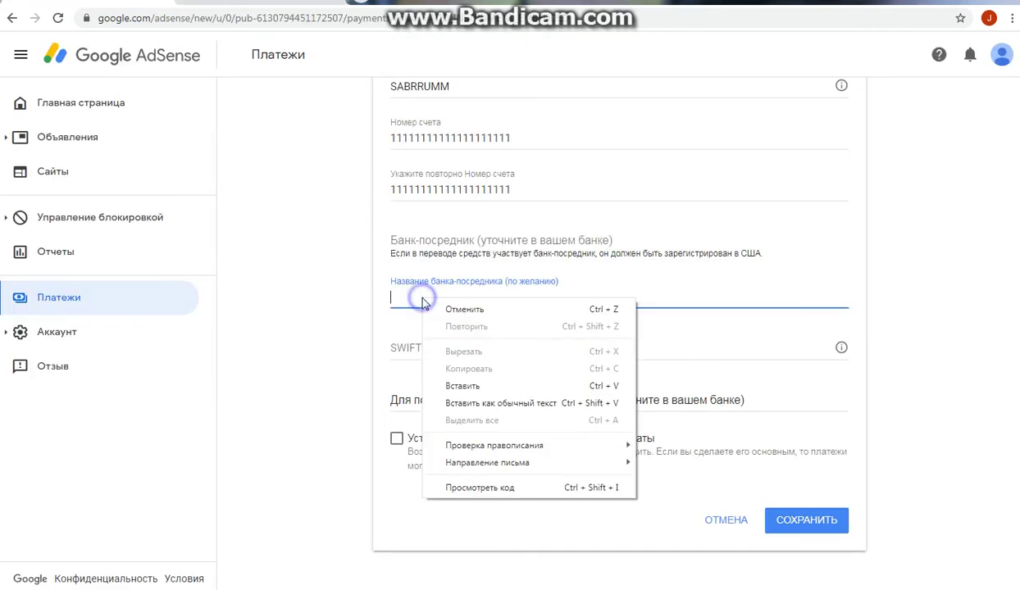
left_click(449, 382)
Step: Copy the correspondent SWIFT code IRVTUS3N into the intermediary bank SWIFT/BIC field
left_click(449, 345)
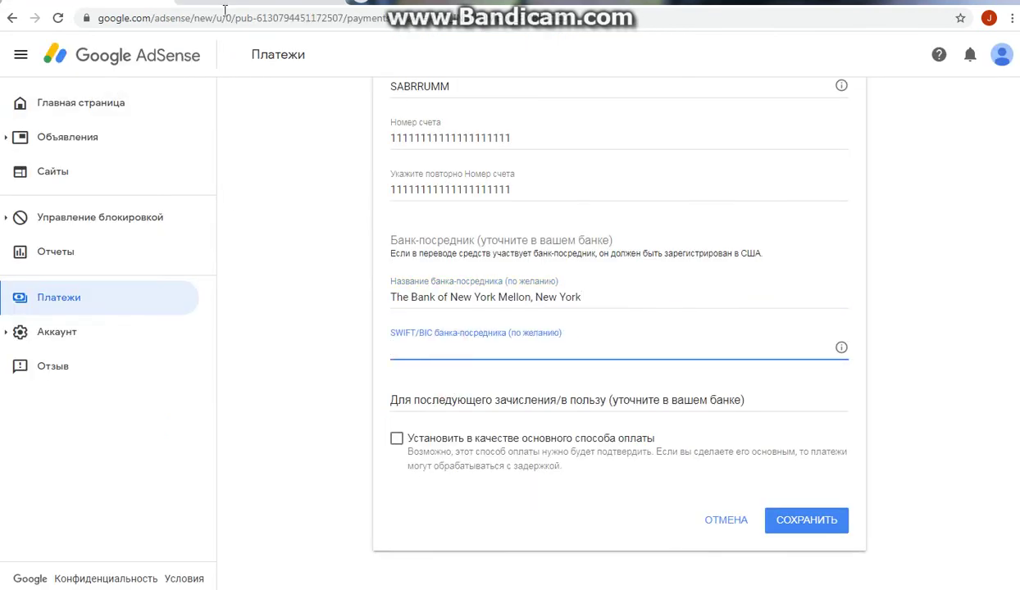
key("ctrl+Tab")
left_click_drag(363, 188, 310, 187)
right_click(321, 188)
left_click(332, 200)
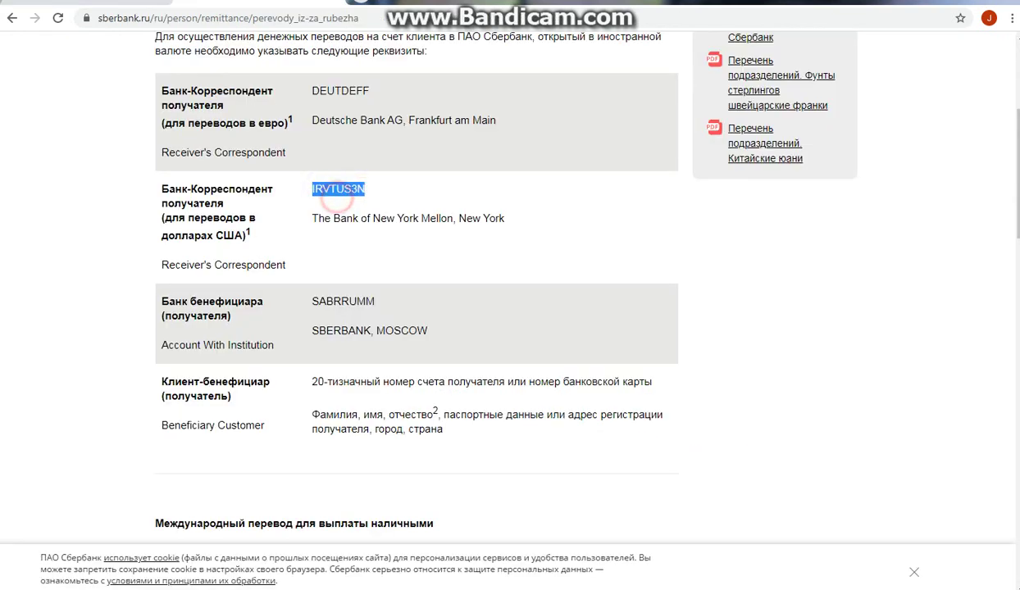
key("ctrl+Tab")
right_click(405, 348)
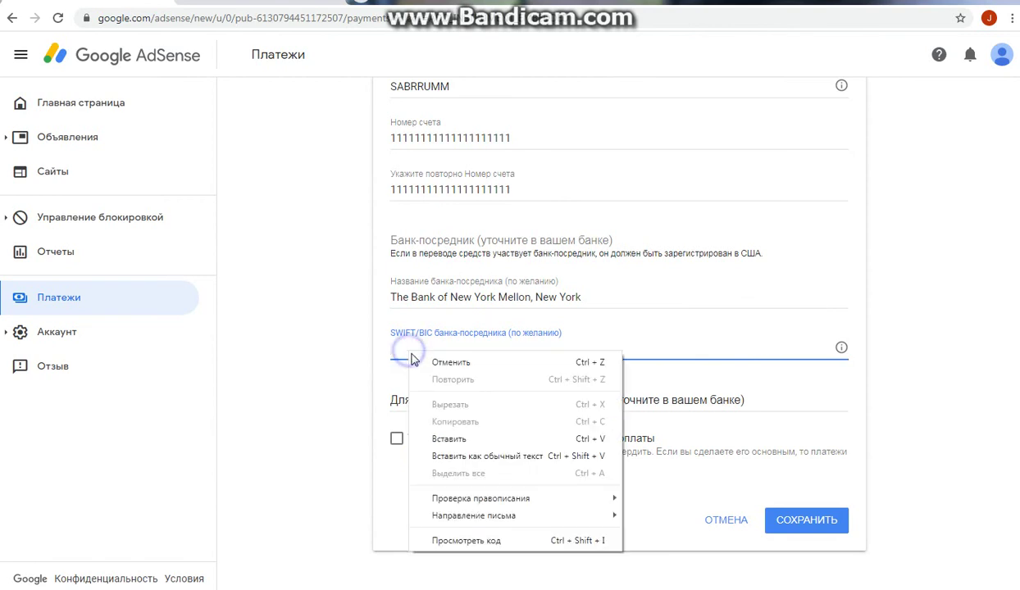
left_click(435, 437)
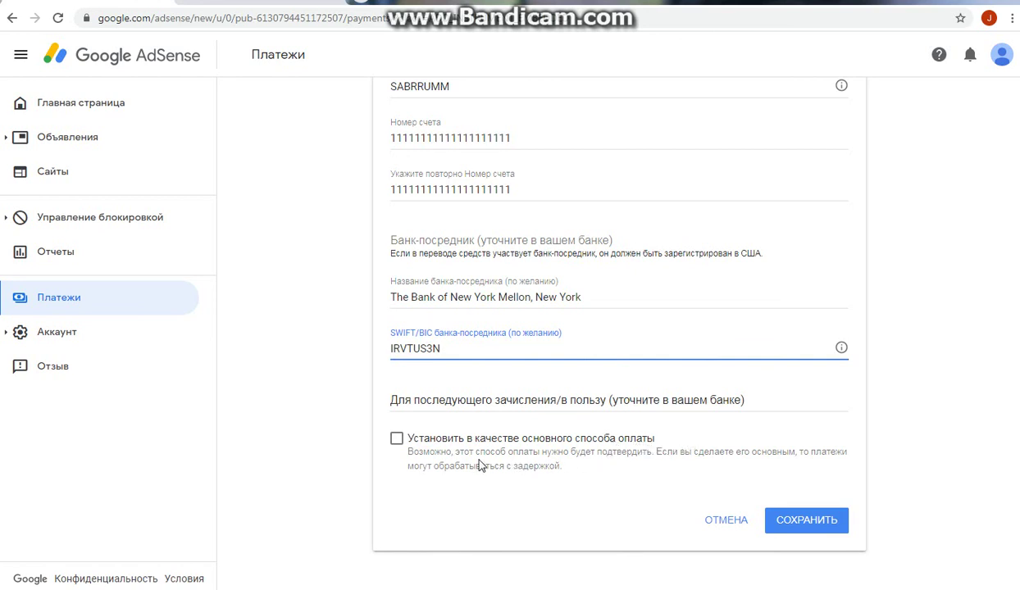
left_click(387, 443)
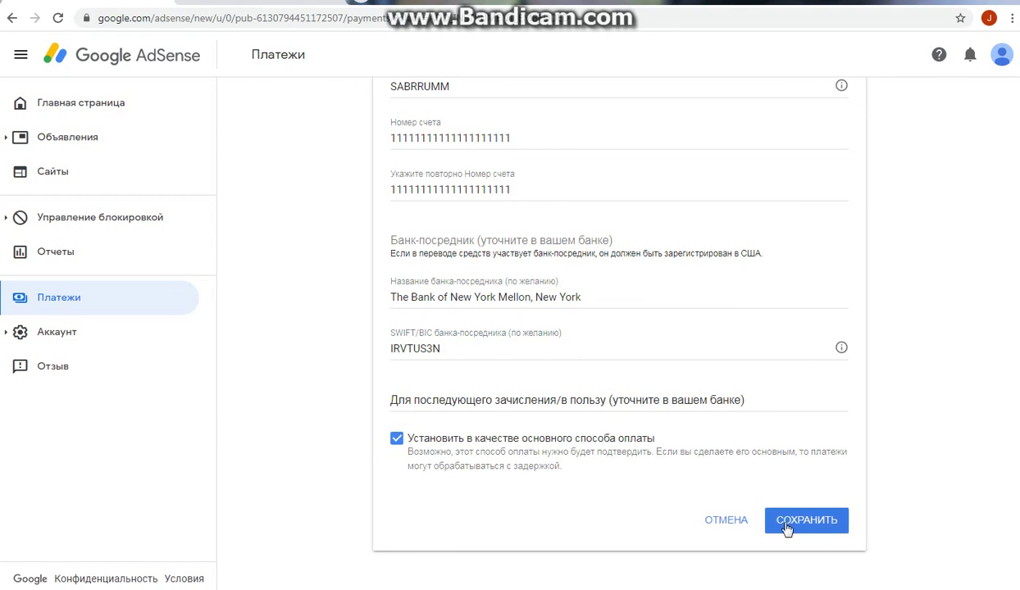
left_click(397, 441)
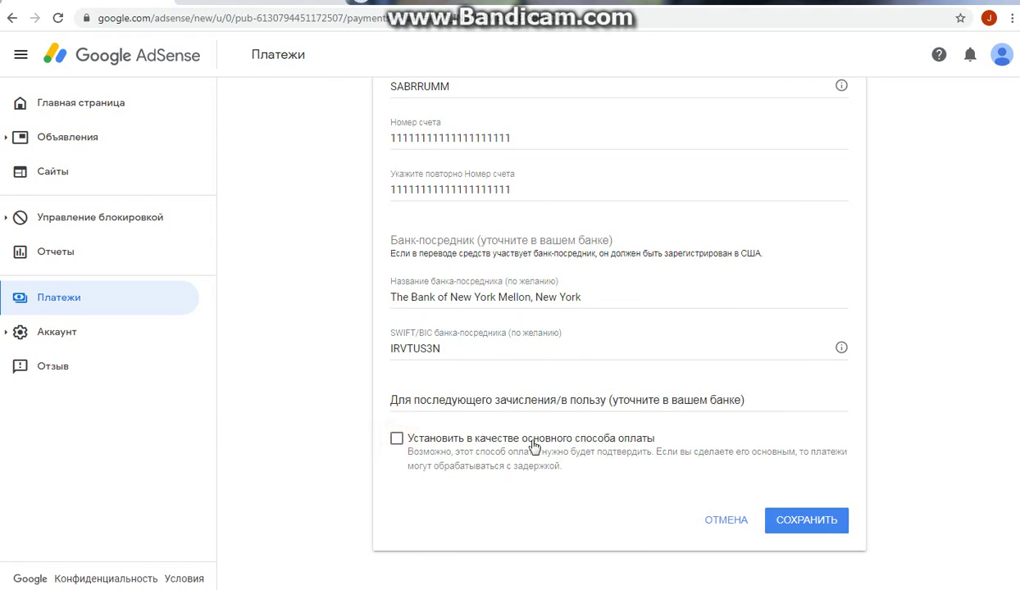